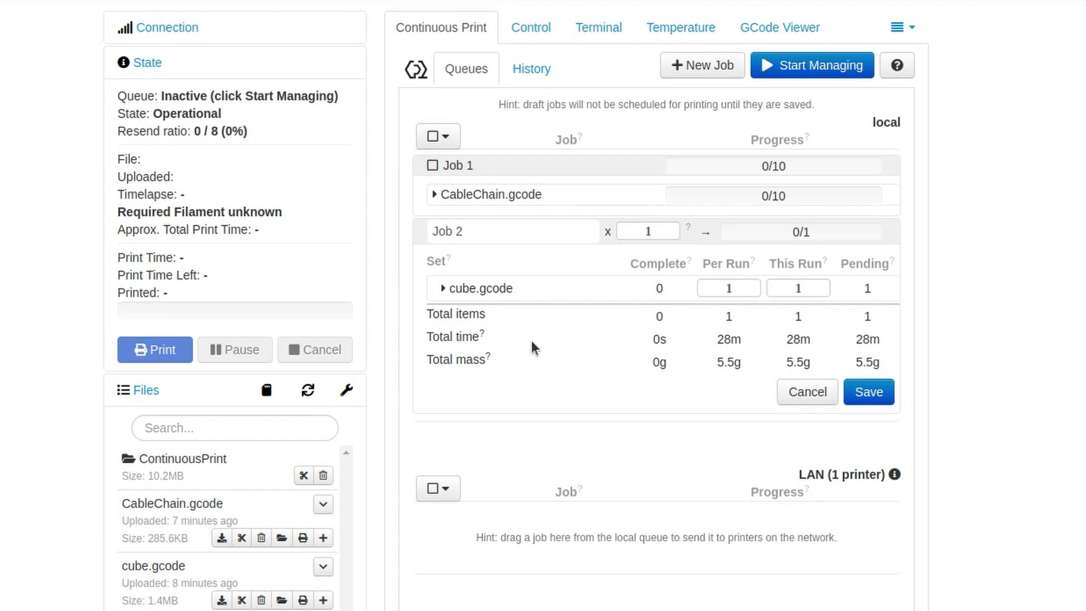
- Set Job 2's run count to 100 and check its pending total time
left_click(651, 230)
type("00")
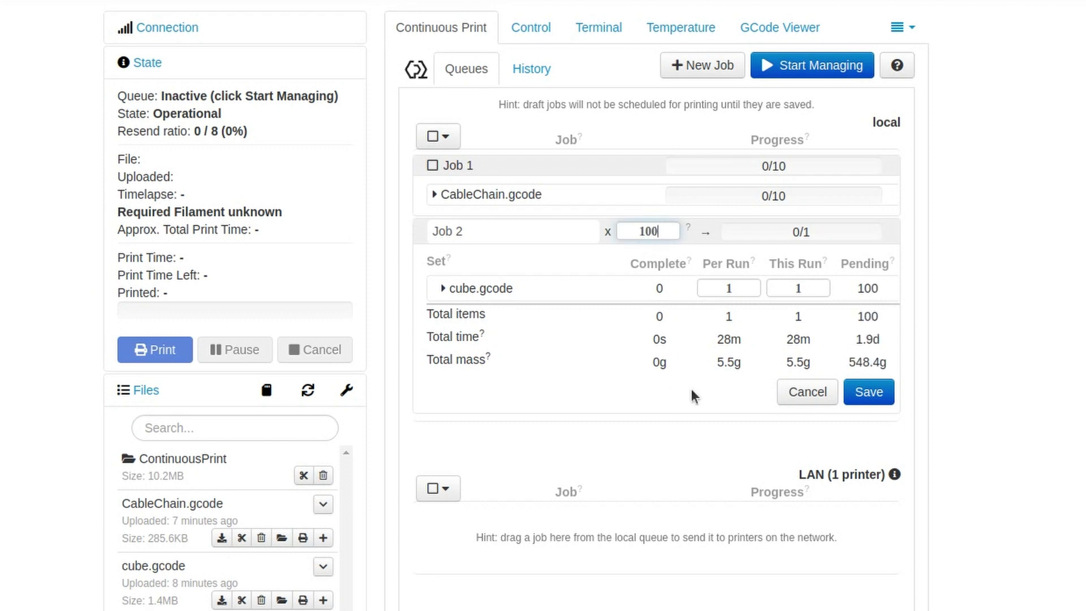
double_click(863, 340)
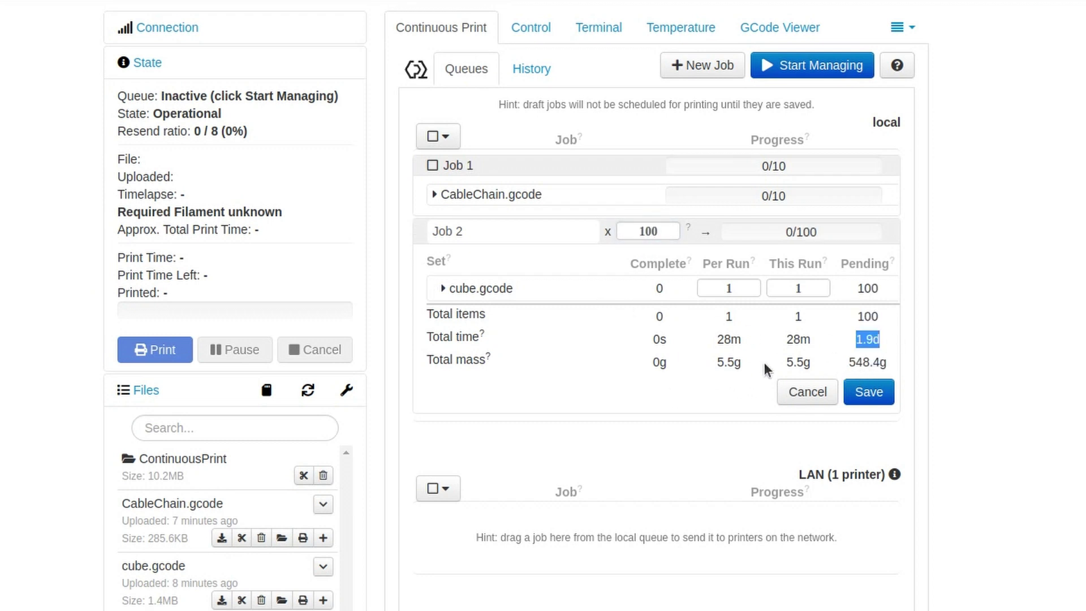
left_click(483, 360)
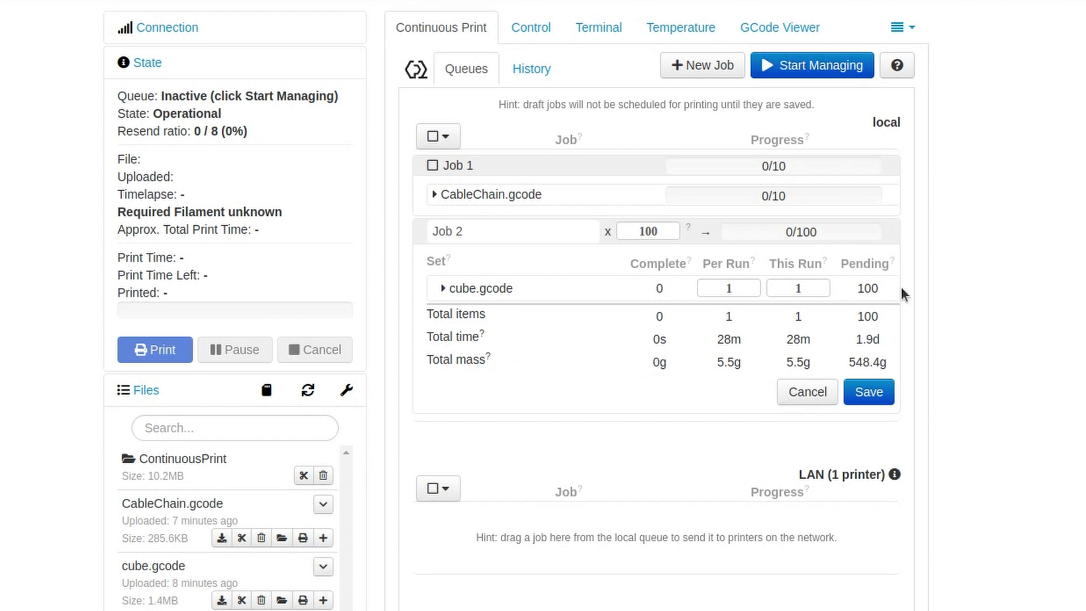
- Inspect the density, diameter and material of the Red PLA spool in the spool list, then close its details
left_click(903, 27)
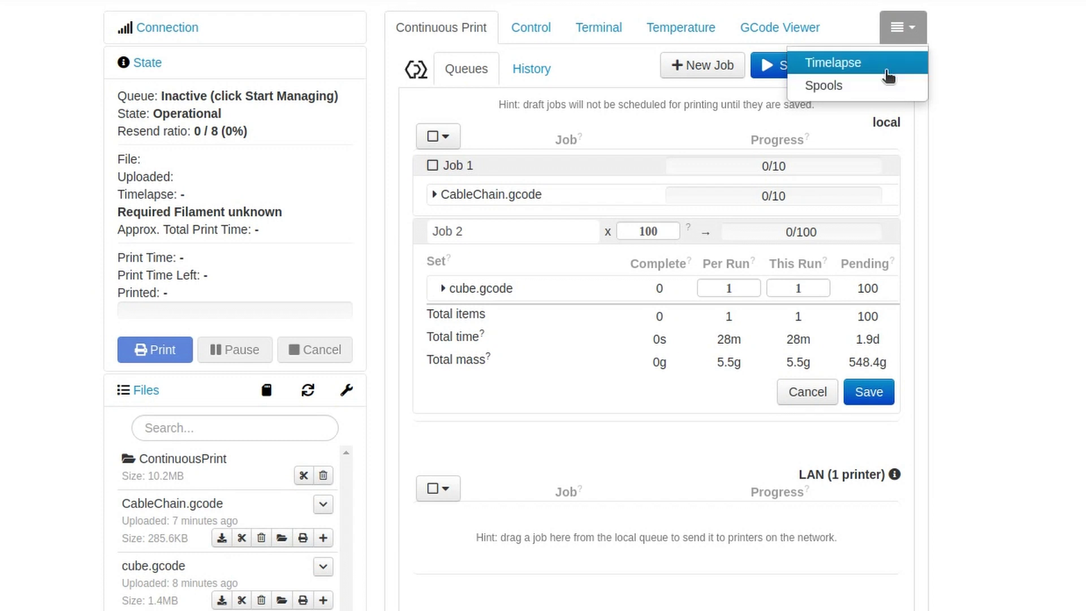
left_click(890, 85)
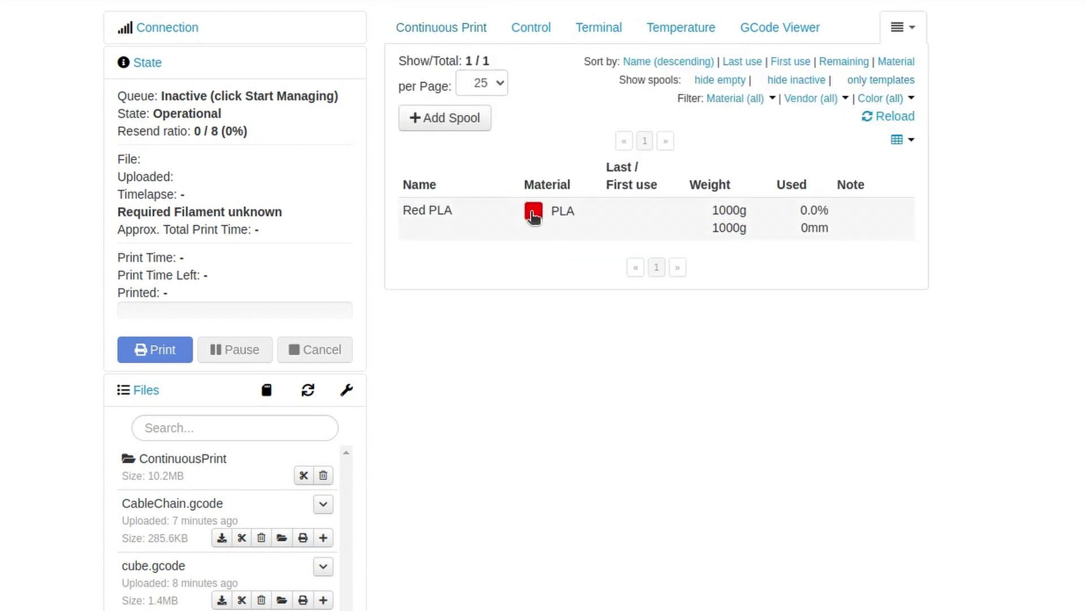
left_click(533, 216)
left_click_drag(282, 294, 346, 355)
key("Tab")
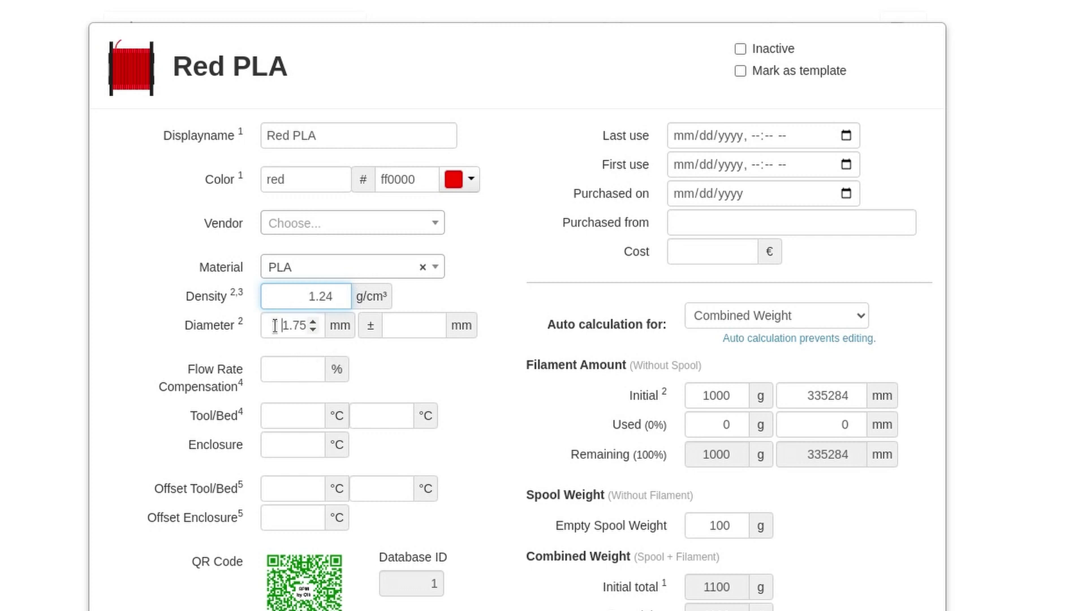
left_click(292, 272)
left_click(294, 273)
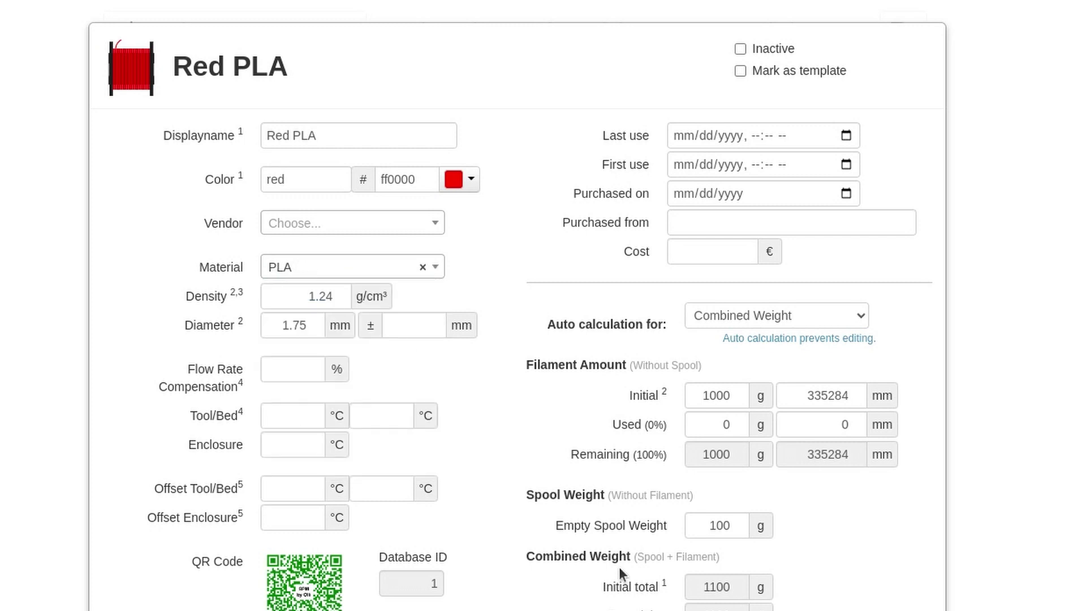
key("Escape")
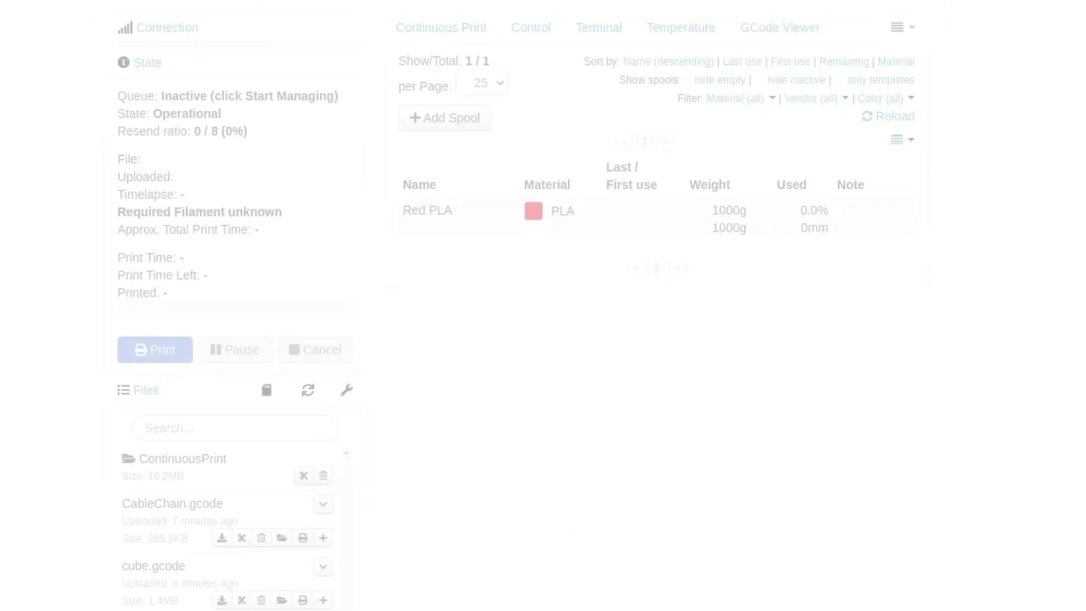
- Return to the print queue and check the material choices for cube.gcode in Job 2
left_click(463, 36)
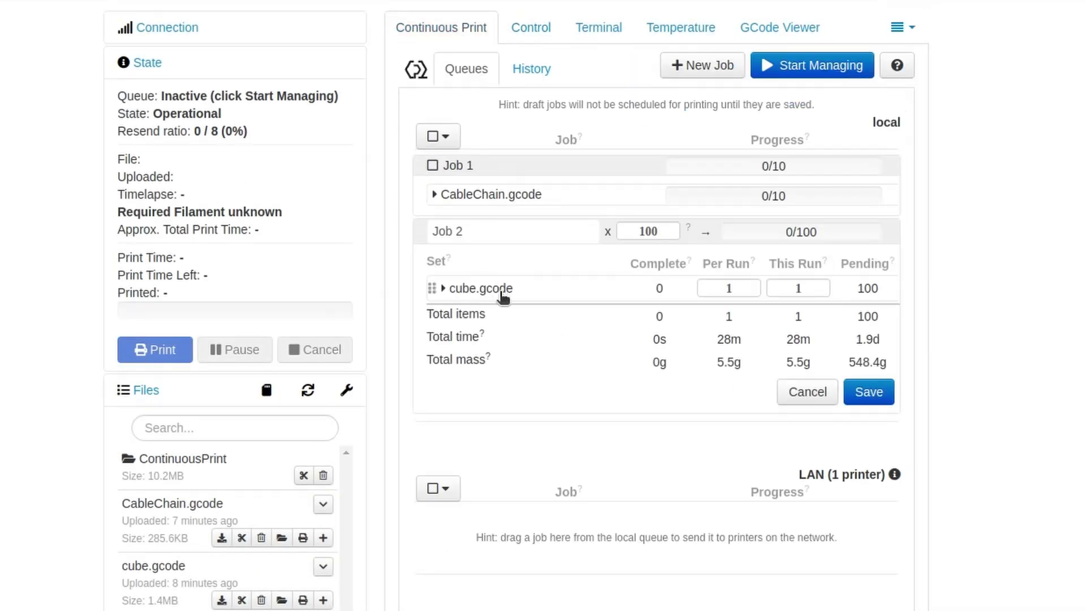
left_click(502, 296)
left_click(544, 413)
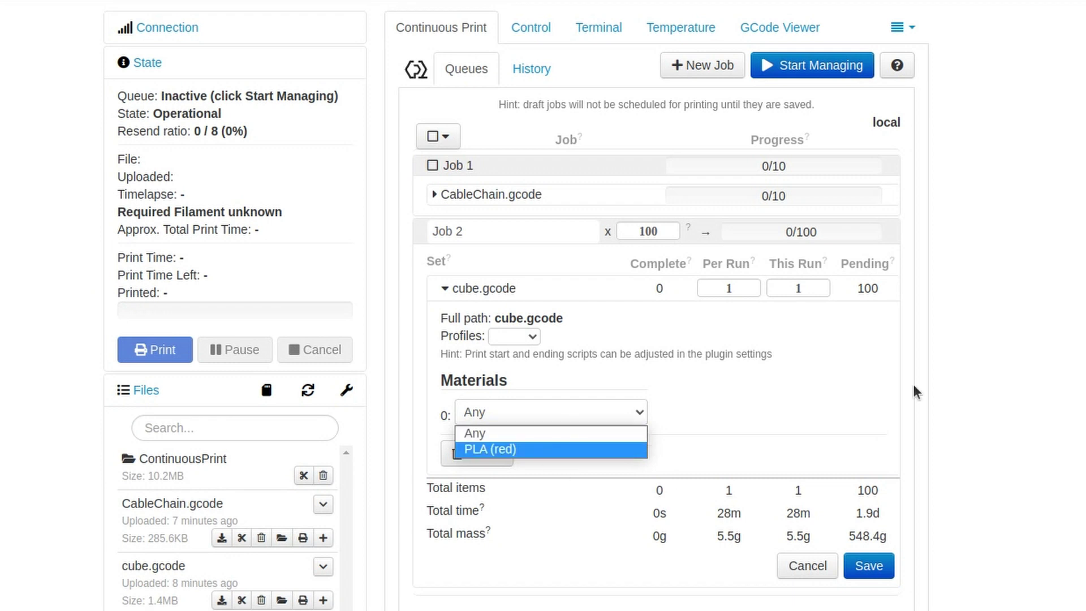
key("Escape")
left_click(472, 286)
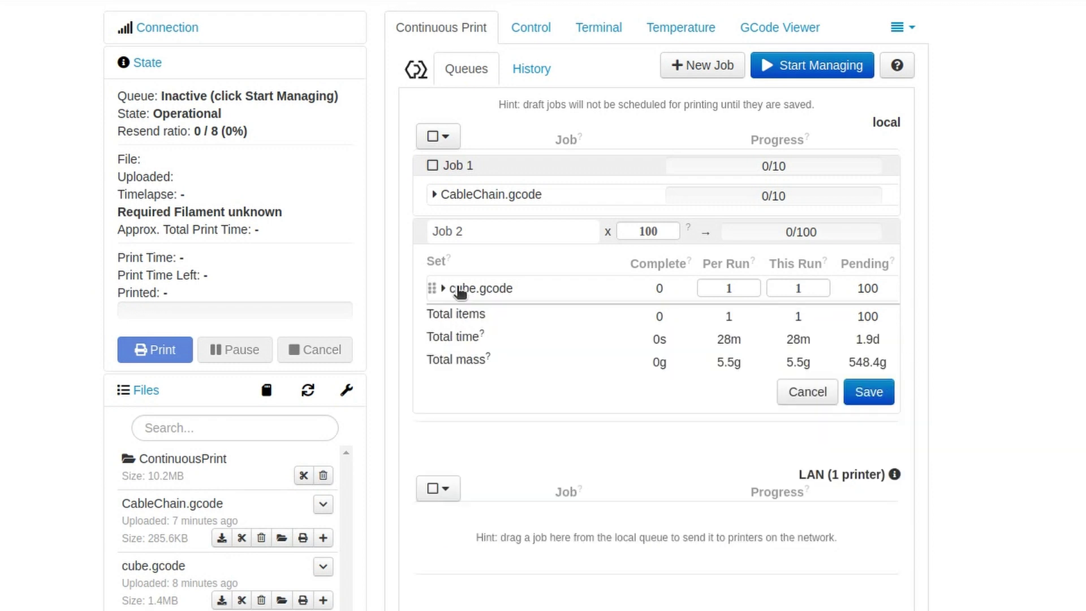
- Check Job 2's pending total mass and save the job
left_click_drag(577, 367, 904, 370)
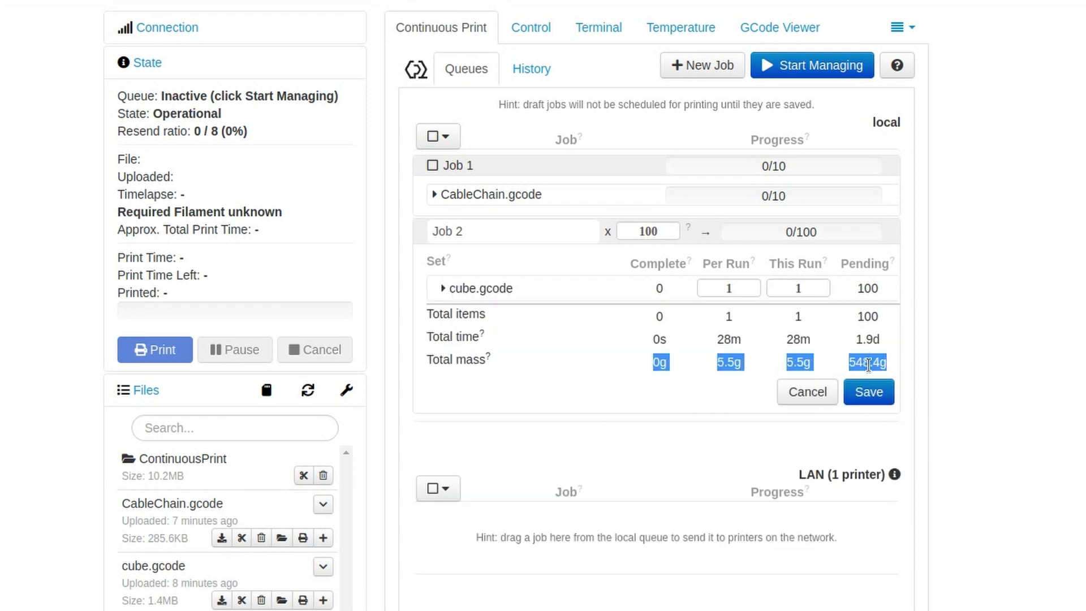
double_click(867, 362)
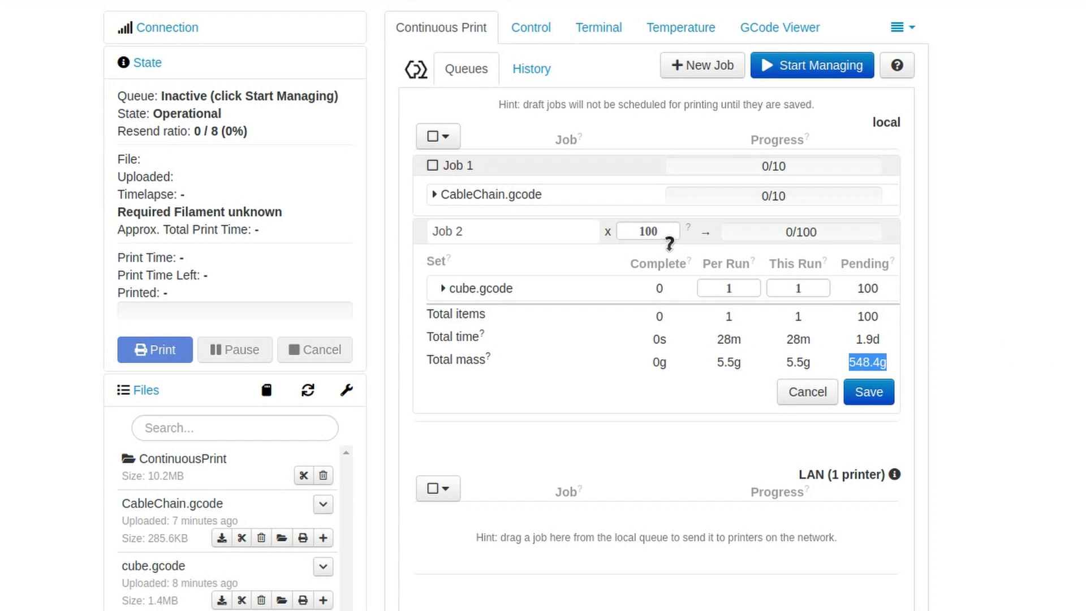
double_click(649, 231)
left_click_drag(849, 362, 891, 365)
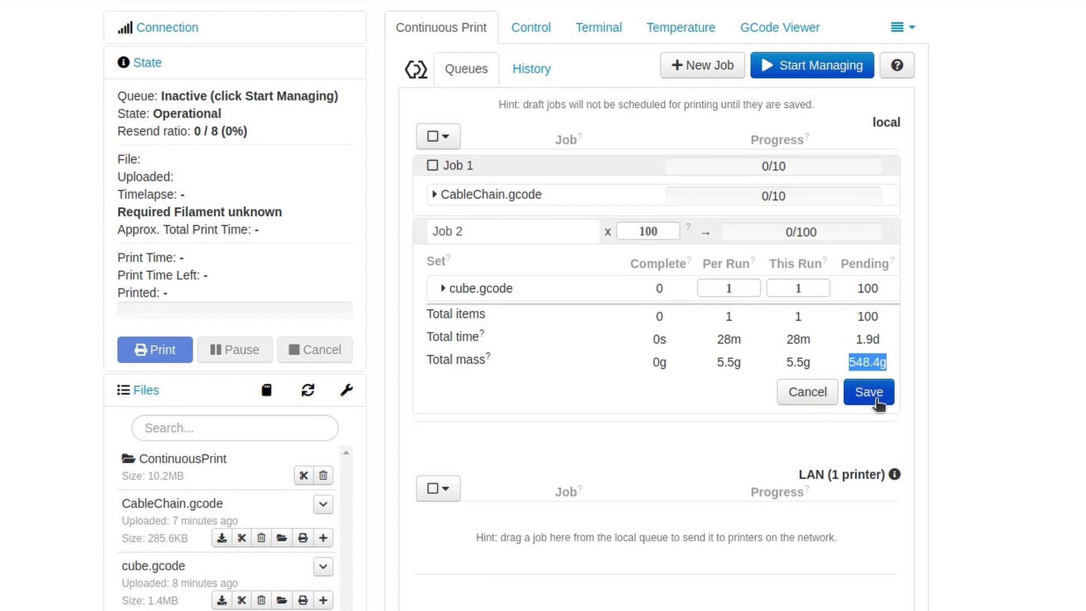
left_click(874, 394)
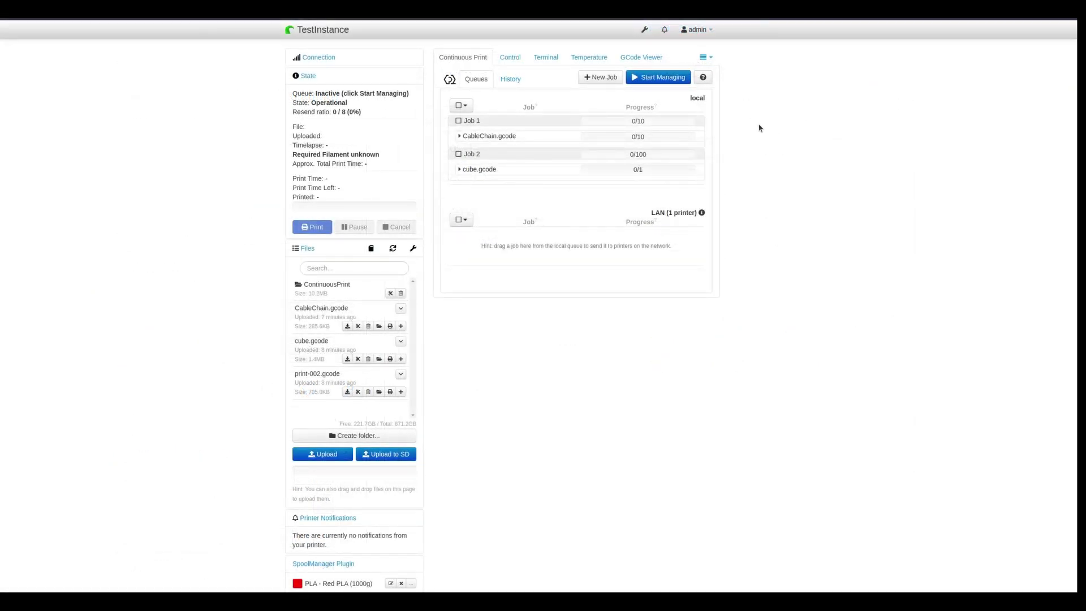
- Open the Events settings of the Continuous Print plugin
left_click(645, 31)
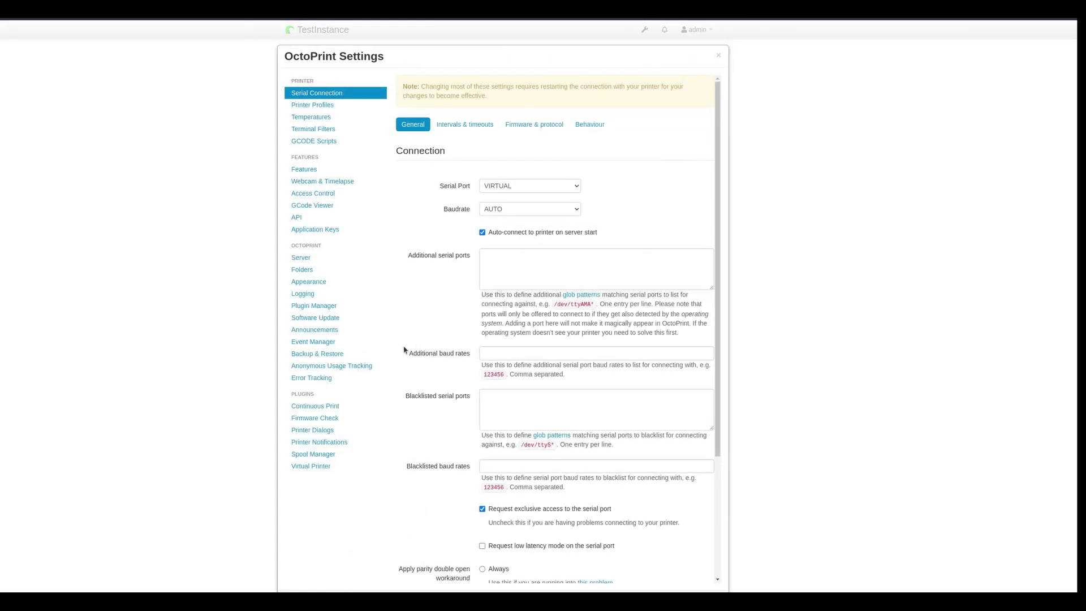
left_click(327, 407)
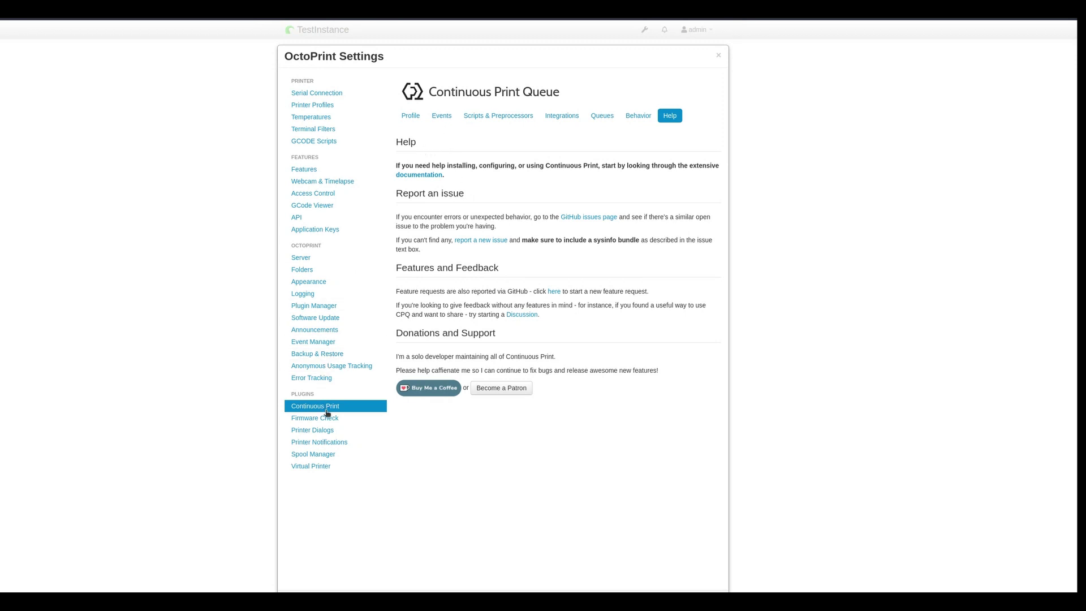
left_click(439, 119)
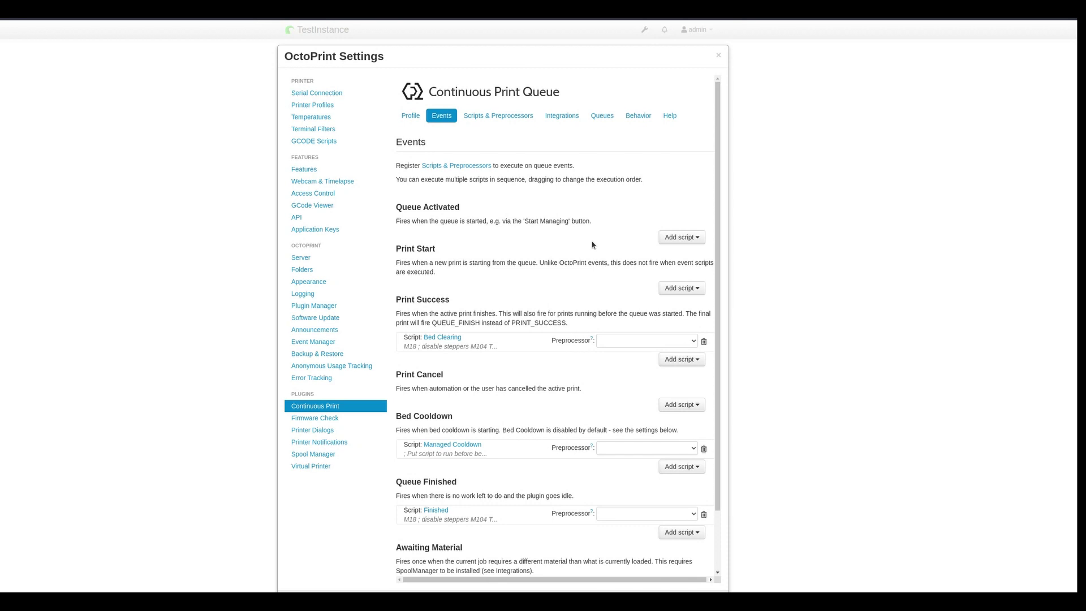
- Read through the available queue events, including Queue Activated, Print Start, Print Success, Queue Finished and Awaiting Material
scroll(604, 234, "down", 2)
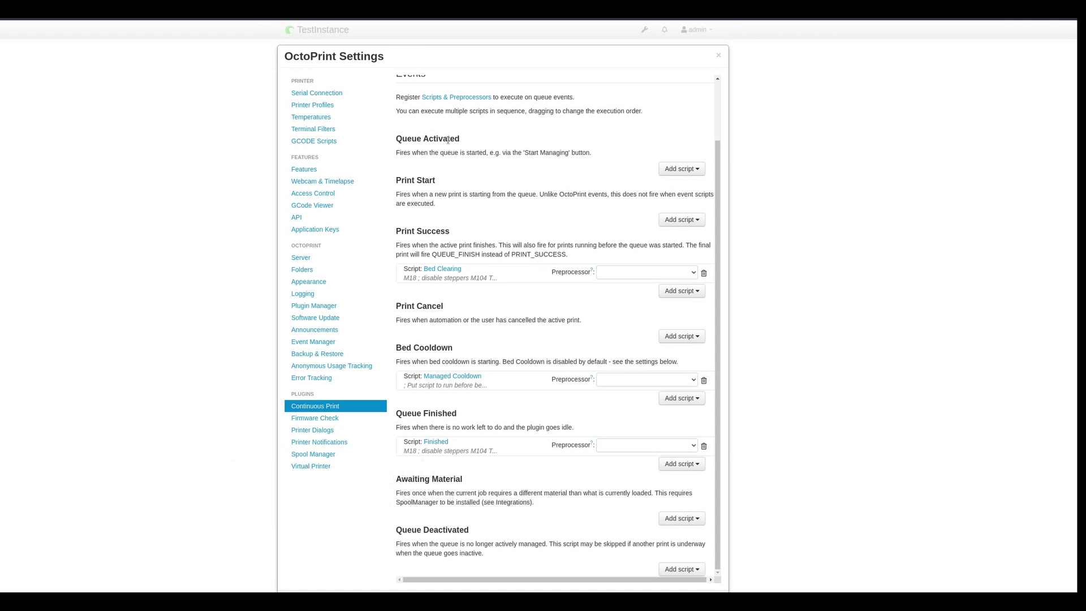
left_click_drag(460, 139, 392, 141)
left_click(444, 189)
left_click_drag(437, 182, 395, 182)
left_click(480, 205)
left_click_drag(453, 232, 394, 232)
left_click_drag(458, 414, 393, 414)
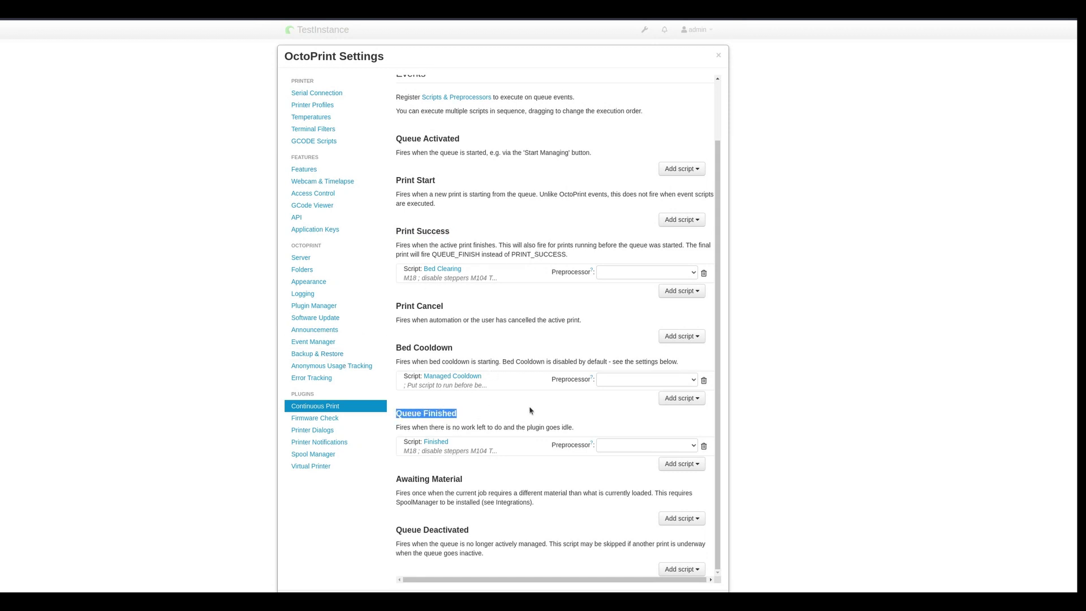
left_click_drag(465, 480, 395, 480)
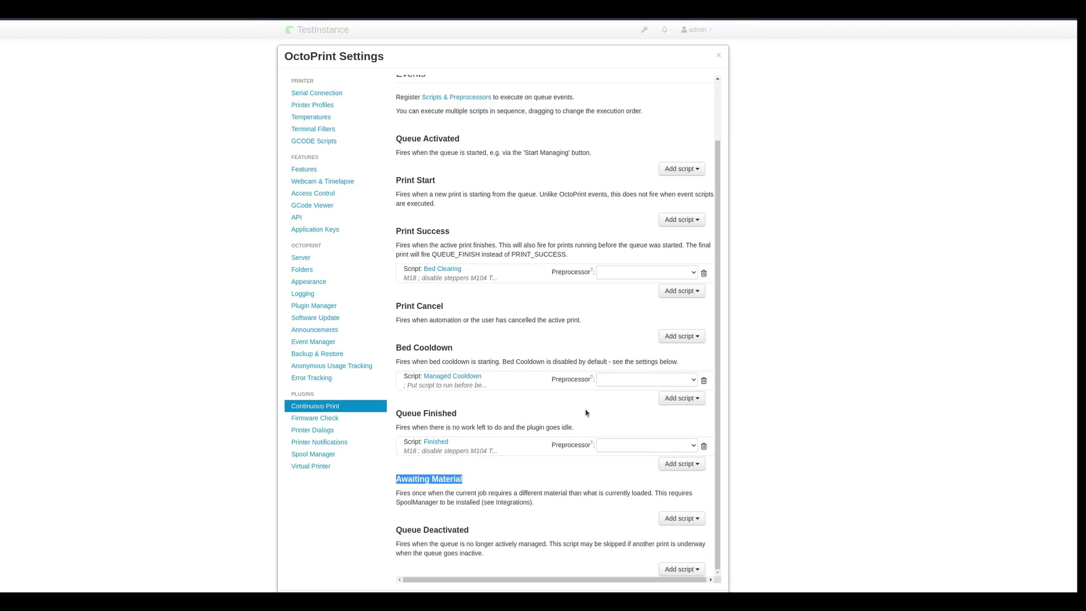
- Add the Finished script to the Print Success event and place it before Bed Clearing
left_click(686, 291)
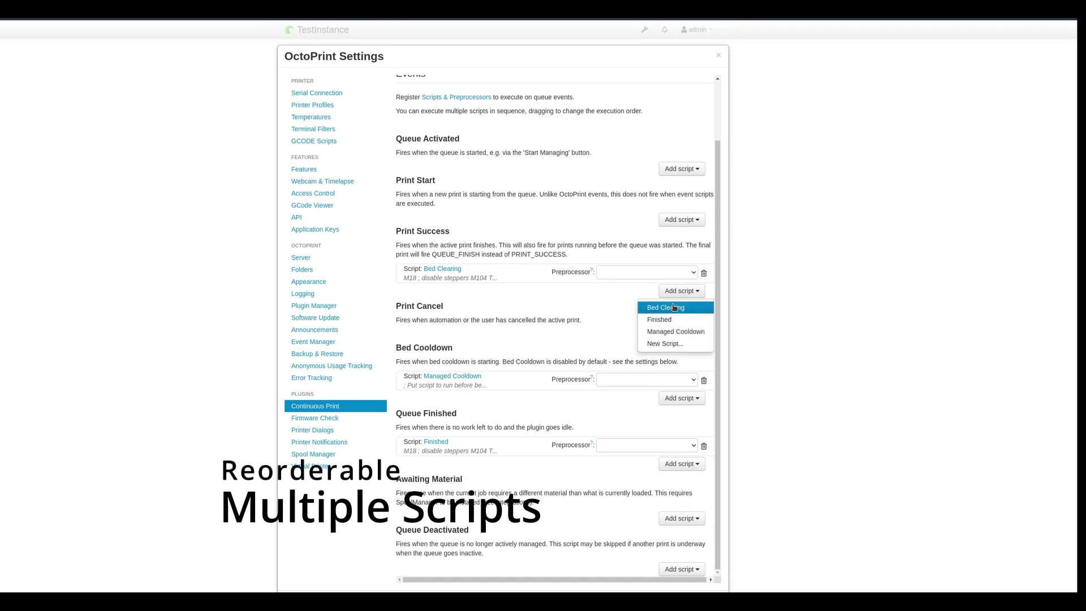
left_click(567, 302)
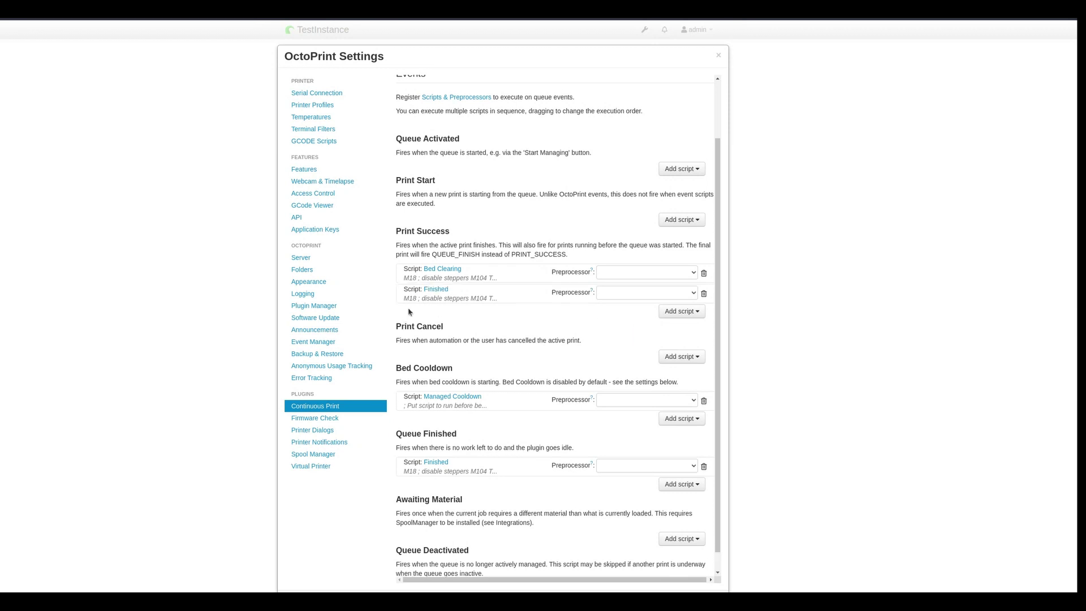
left_click_drag(400, 293, 411, 271)
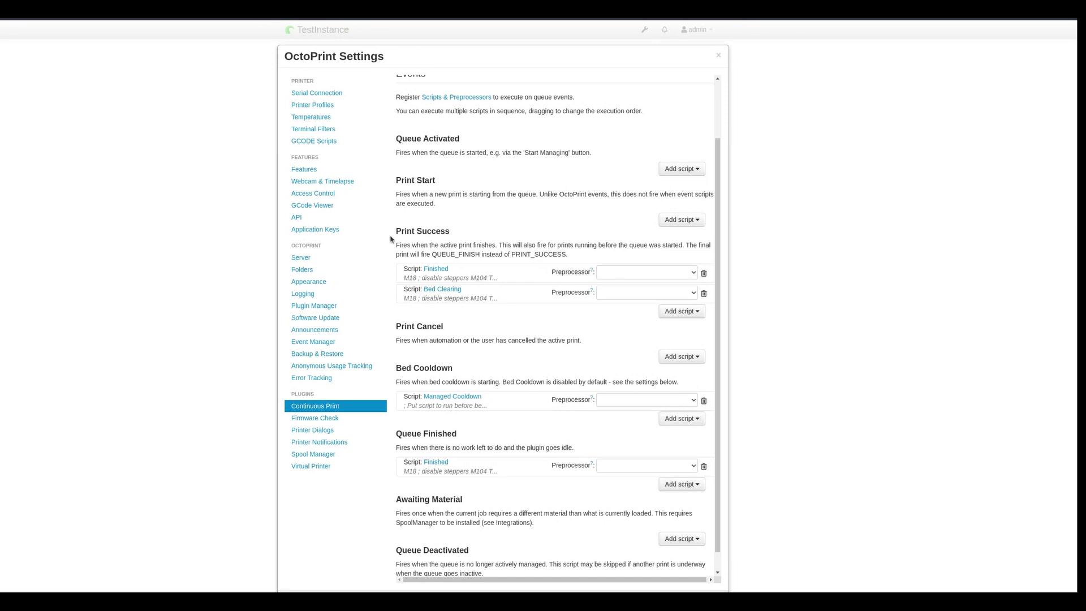
- Remove the Finished script from the Print Success event
left_click_drag(395, 231, 459, 232)
left_click(704, 273)
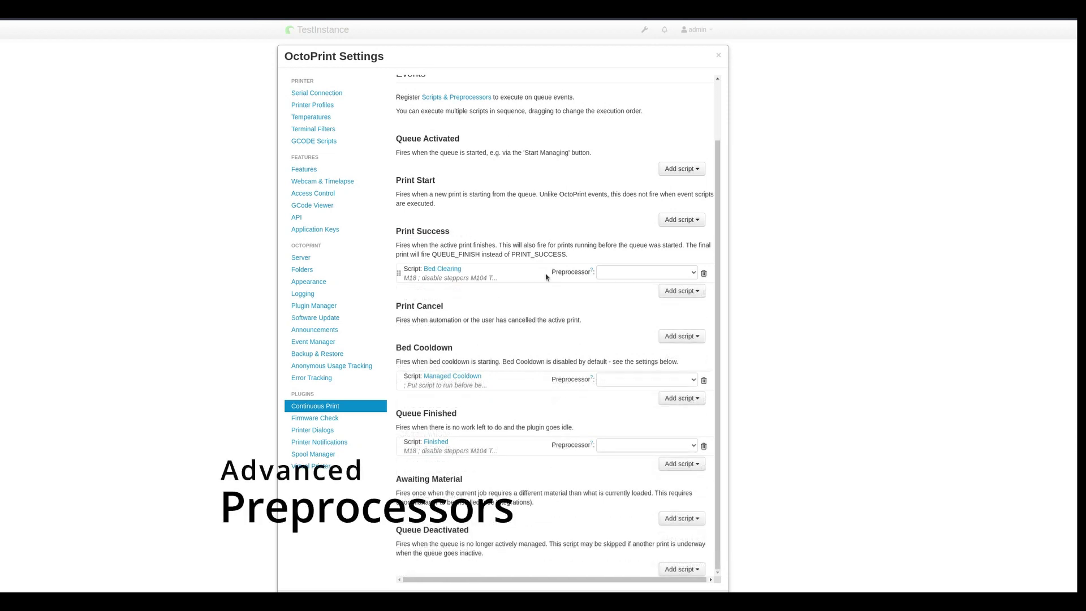
- Look at the preprocessor choices for the Bed Clearing script under Print Success
left_click_drag(548, 274, 593, 276)
left_click(610, 276)
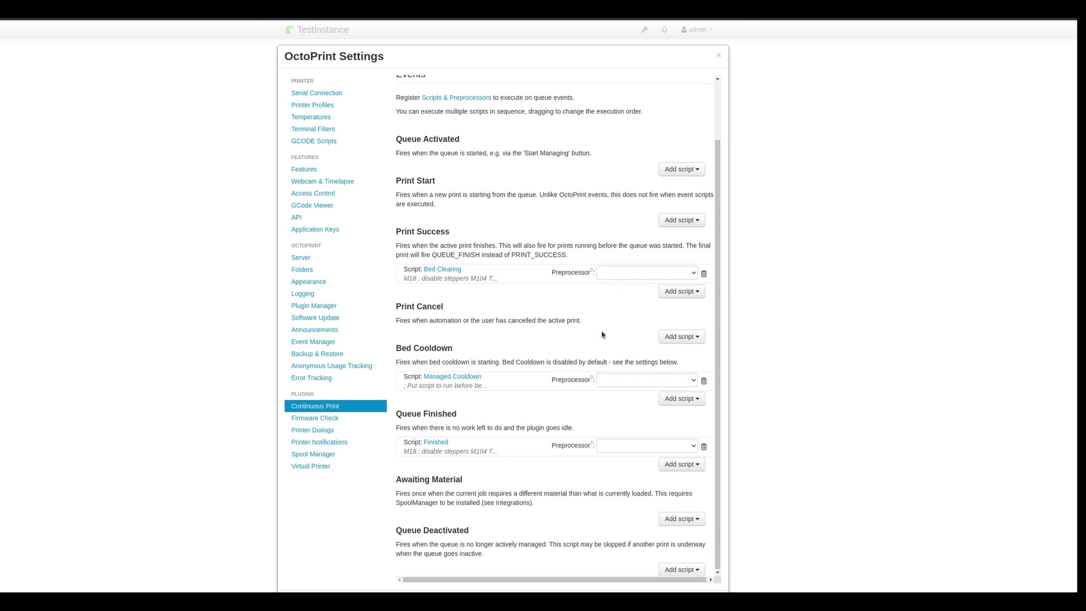
scroll(603, 335, "up", 2)
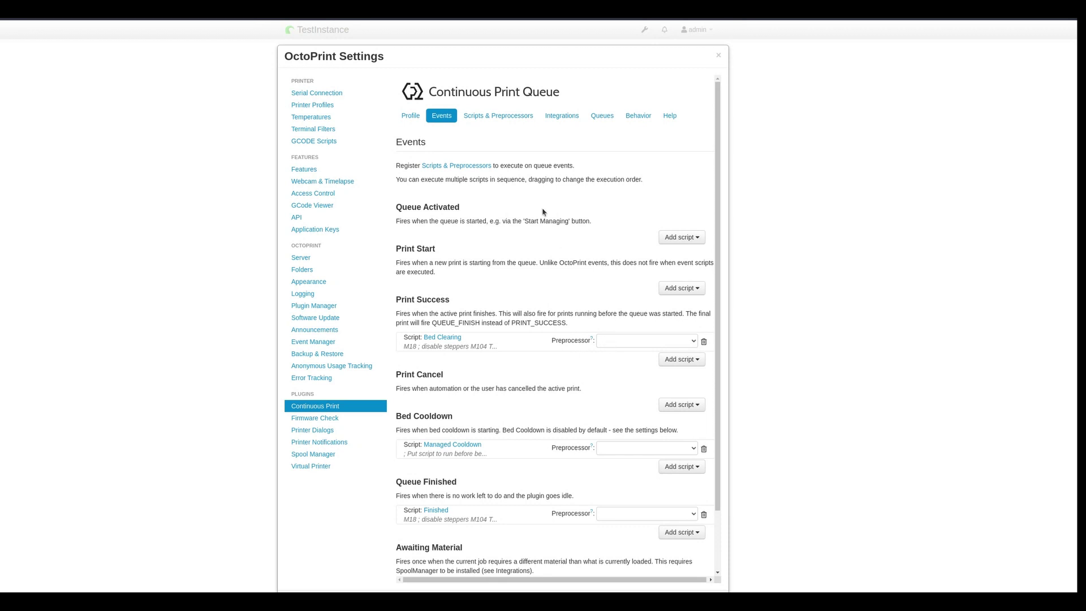
- Review the Bed Clearing script's GCODE and the expression of the "If print will be at least 10mm high" preprocessor
left_click(491, 118)
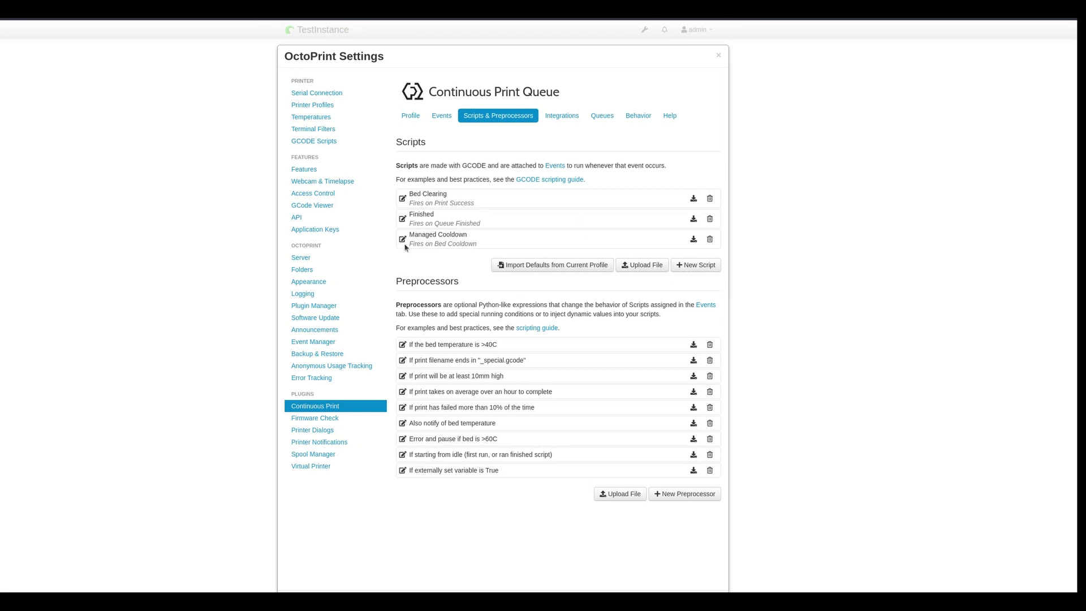
left_click(404, 198)
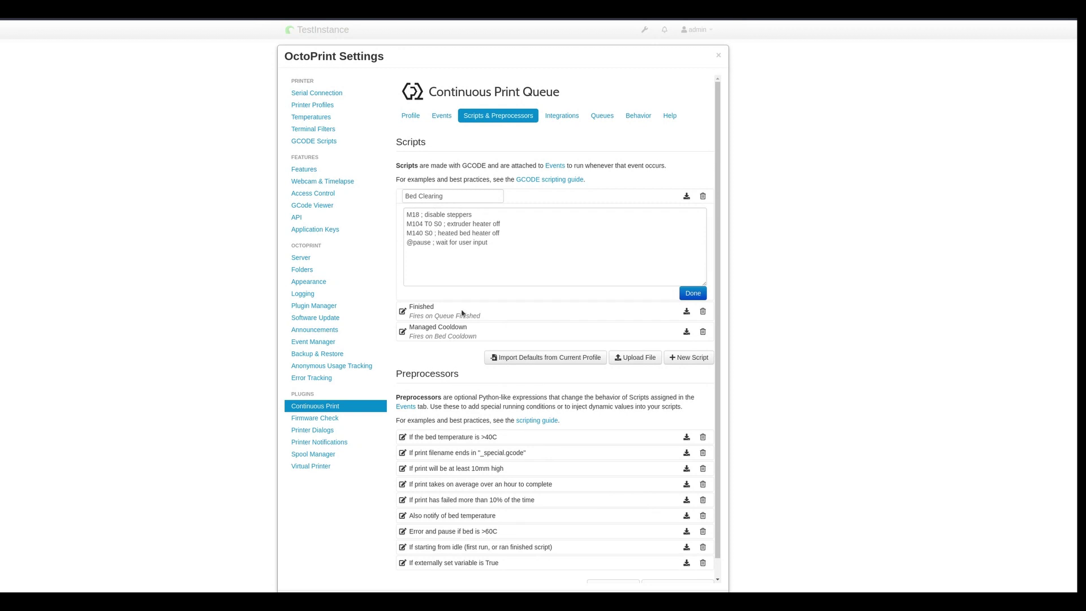
left_click(500, 227)
key("ctrl+a")
left_click(585, 266)
left_click(694, 293)
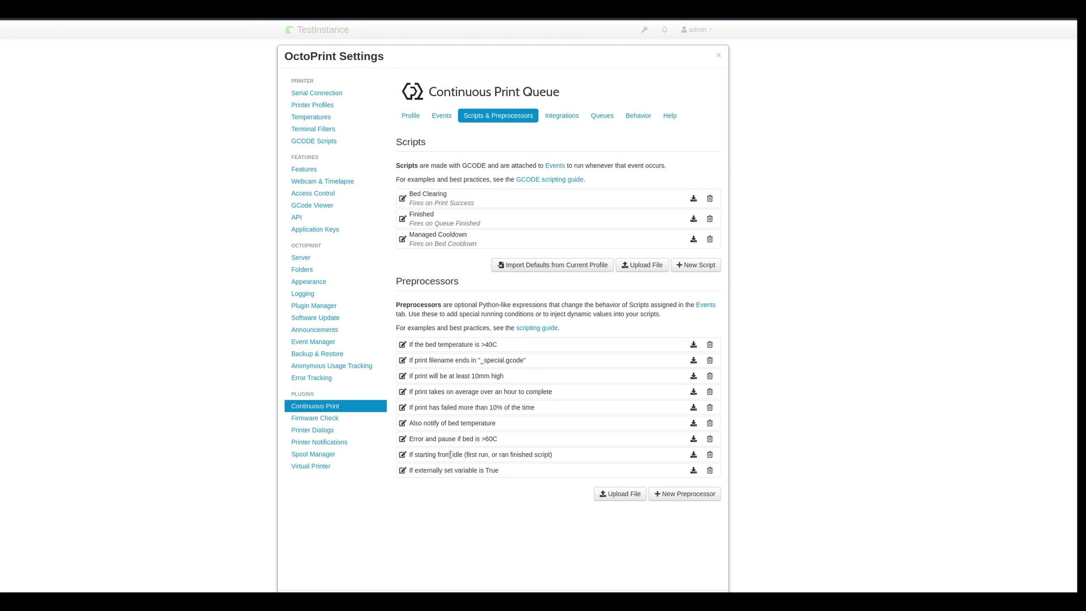
left_click(403, 376)
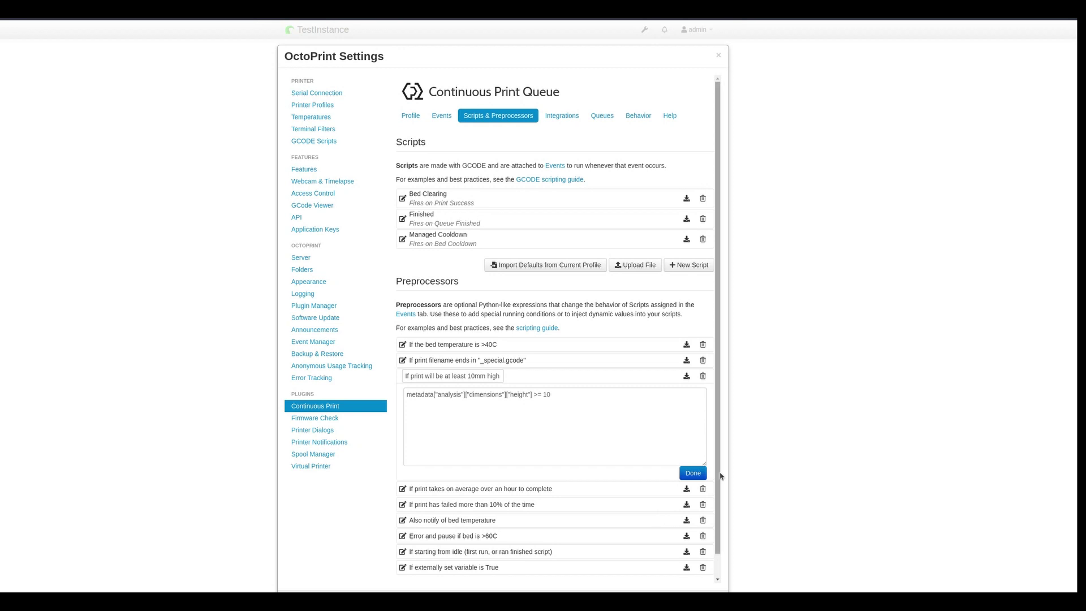
left_click(691, 475)
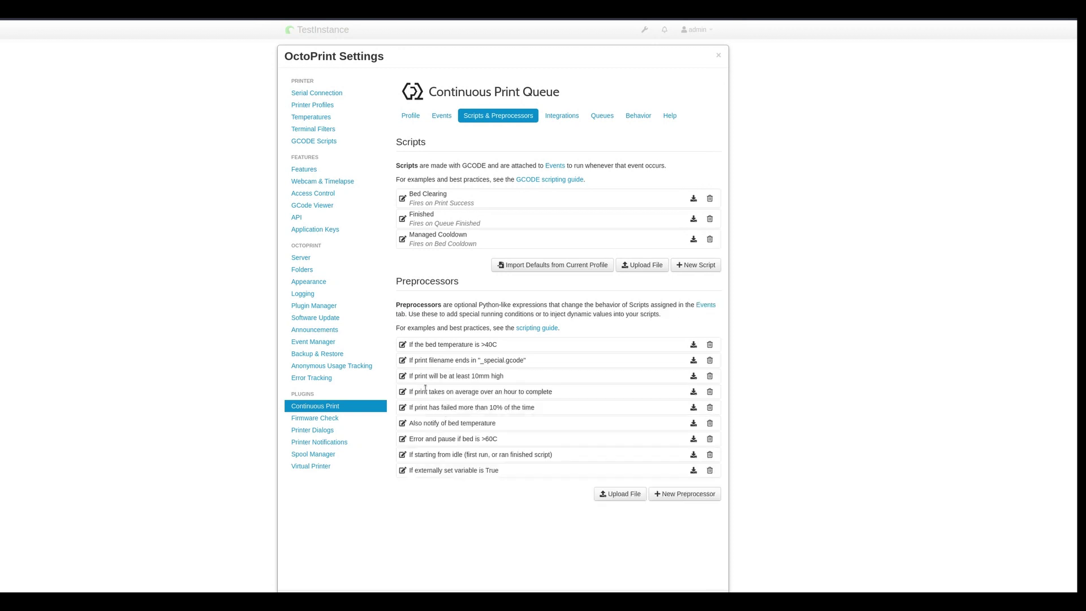
- Assign the "If print will be at least 10mm high" preprocessor to the Bed Clearing script in the Print Success event
left_click(442, 116)
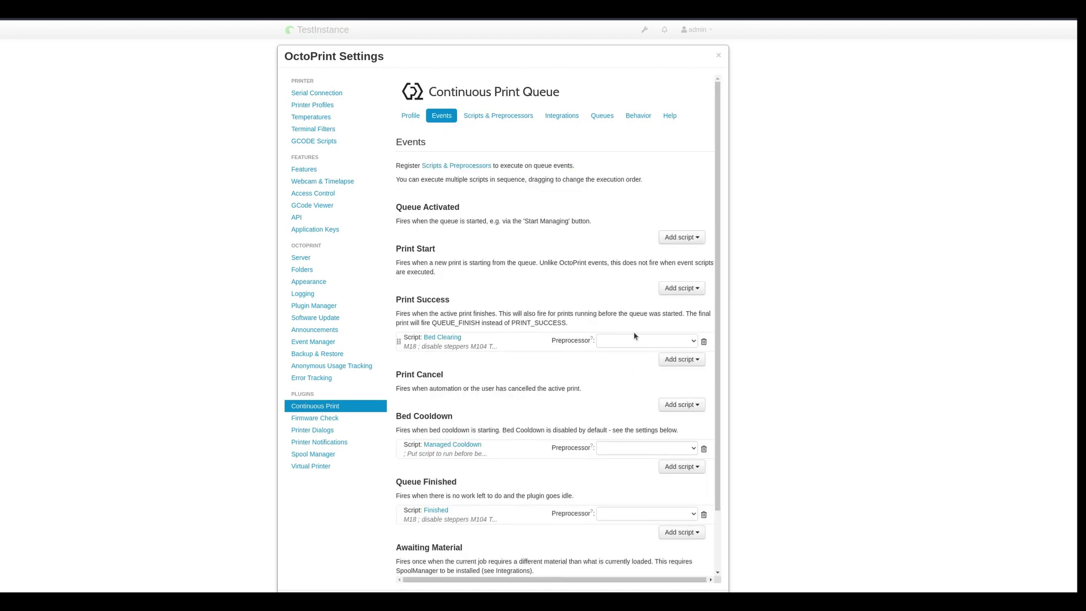
left_click(634, 339)
left_click(633, 388)
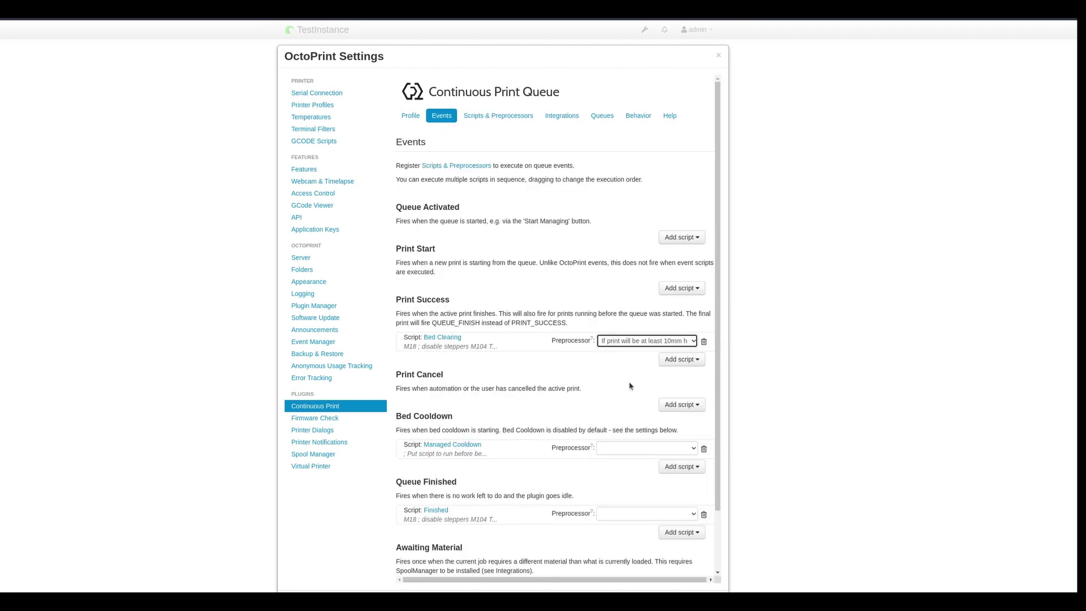
left_click(595, 371)
- Review Bed Clearing's preprocessor choices under Print Success and the height expression of the "If print will be at least 10mm high" preprocessor
left_click(615, 342)
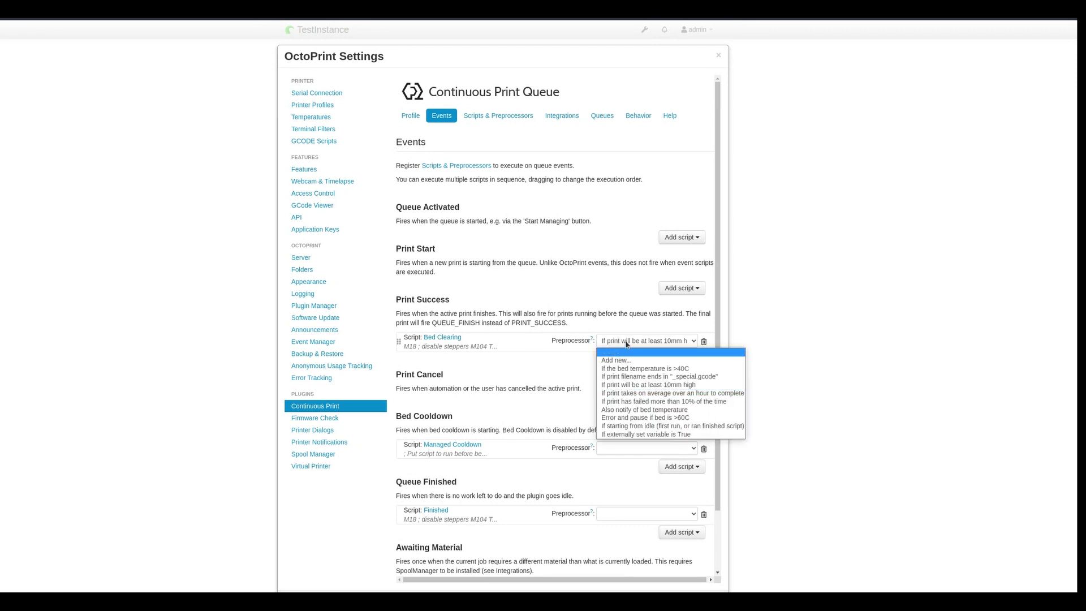
left_click(625, 342)
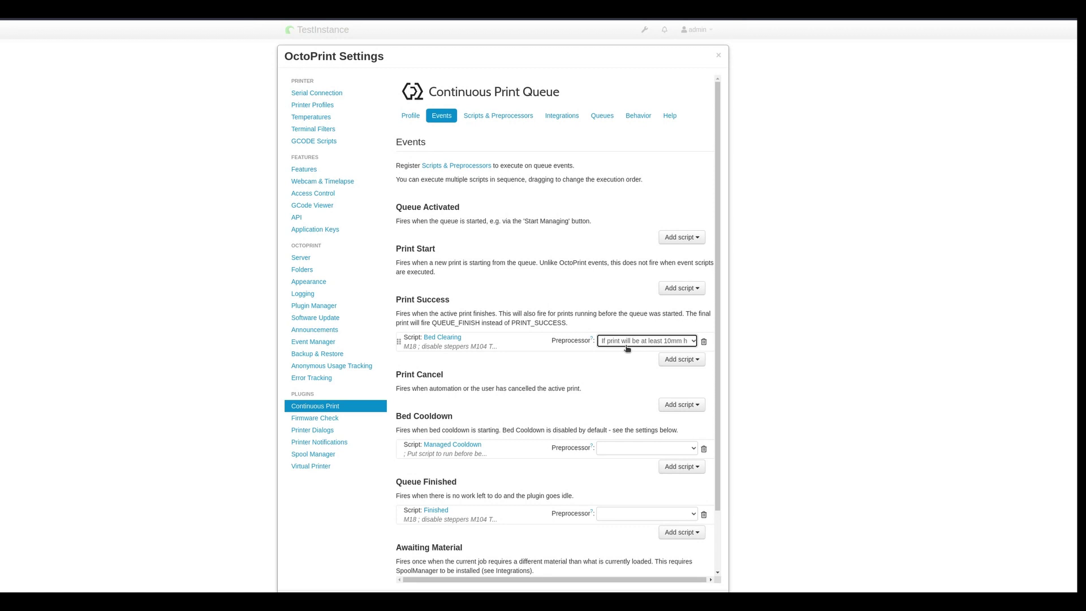
left_click(507, 118)
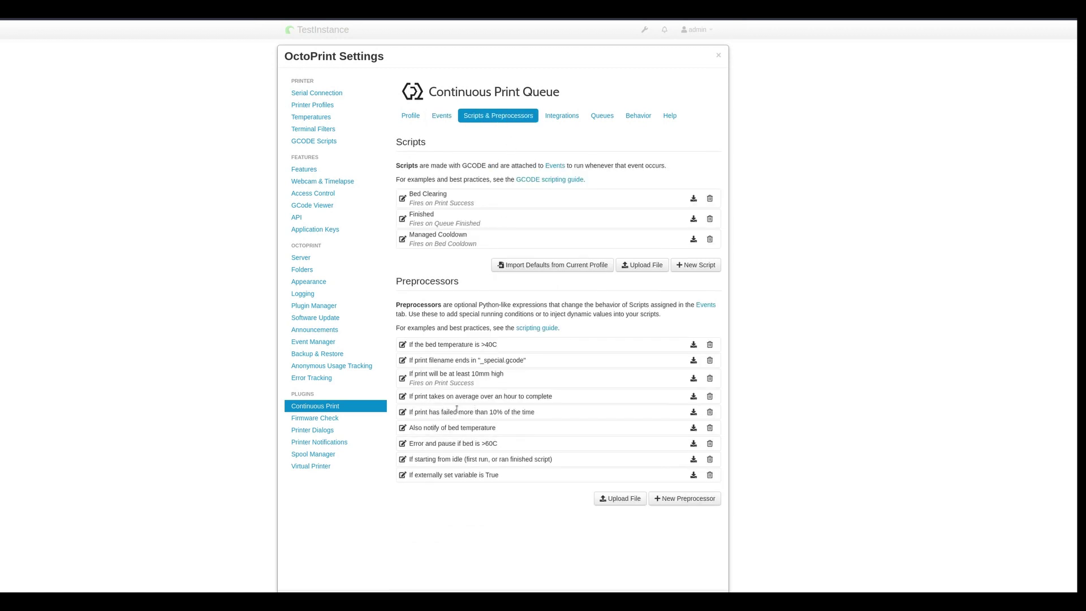
left_click(402, 378)
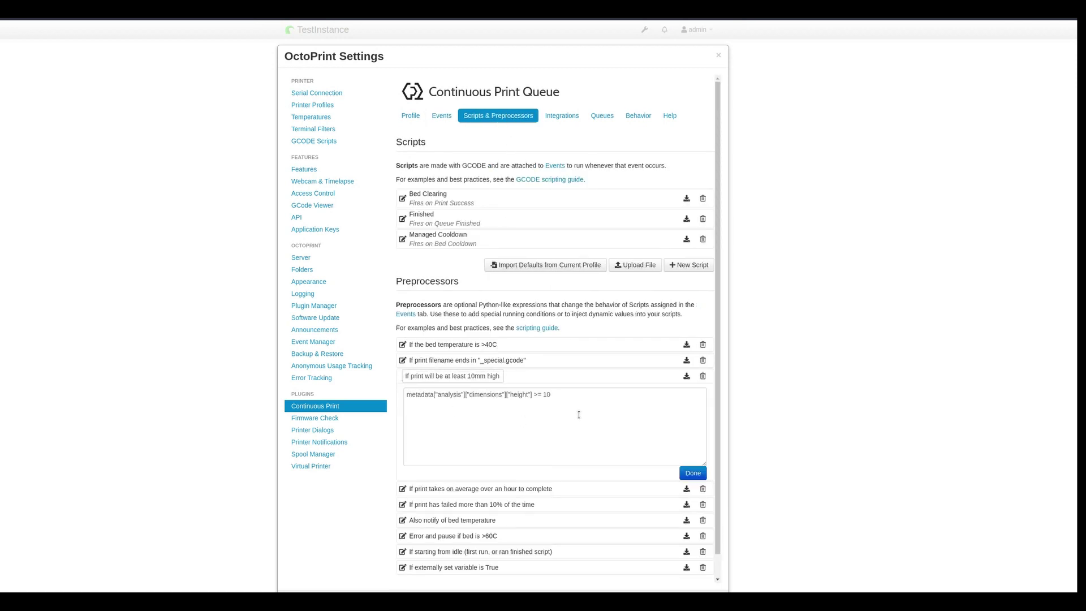
left_click_drag(570, 396, 409, 391)
left_click(488, 402)
double_click(424, 394)
left_click_drag(437, 394, 529, 398)
double_click(524, 395)
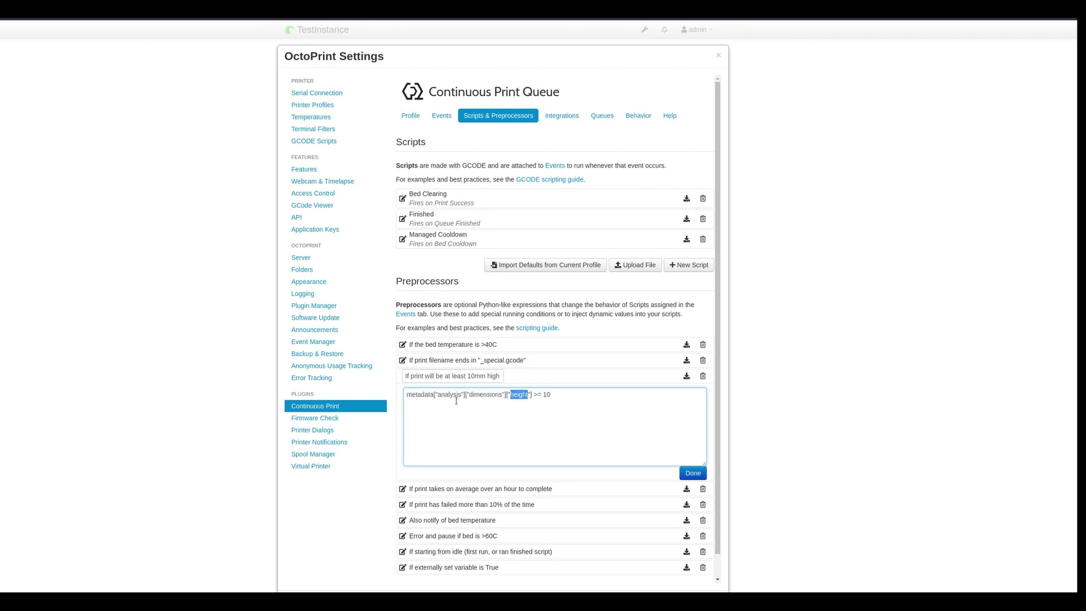
left_click(577, 396)
key("Return")
left_click(695, 473)
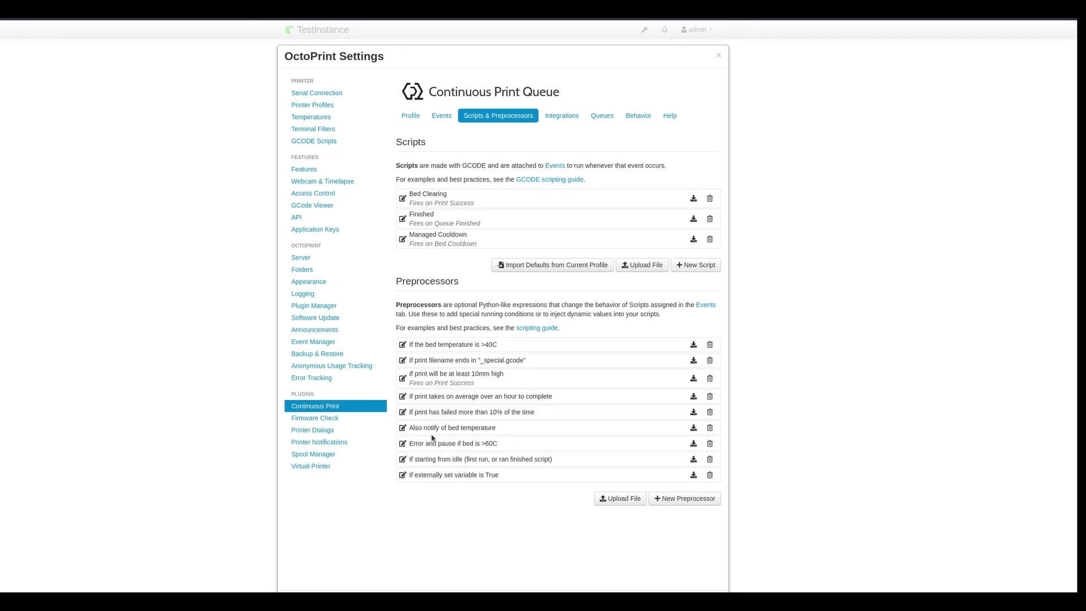
- Examine the "Also notify of bed temperature" preprocessor, including its print call, the bed_temp state variable and the final return value
left_click(402, 428)
scroll(575, 466, "down", 1)
left_click_drag(626, 418, 379, 418)
double_click(413, 418)
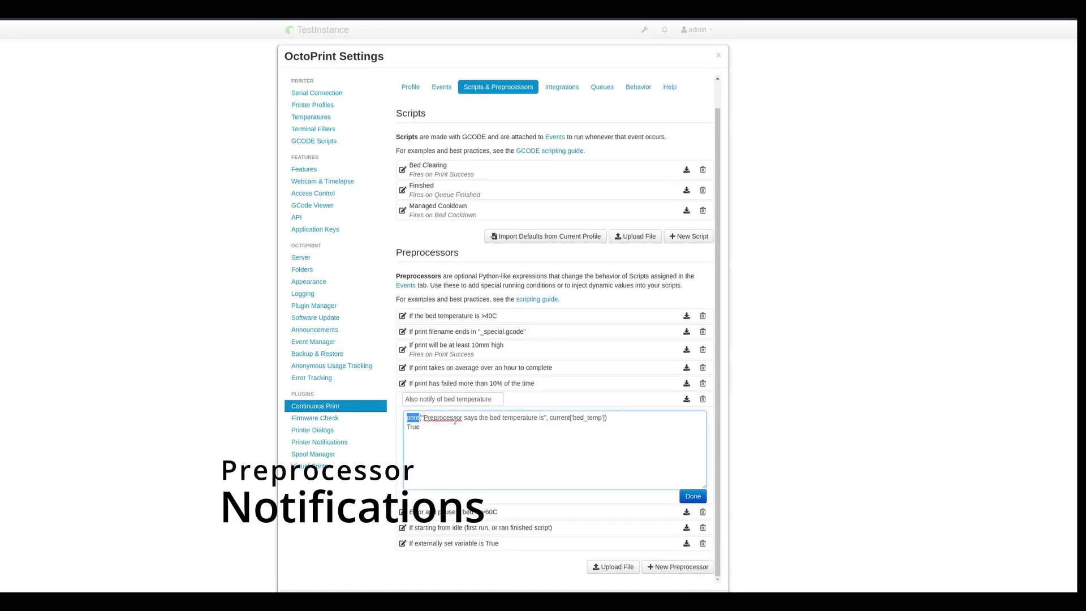
left_click_drag(421, 417, 620, 419)
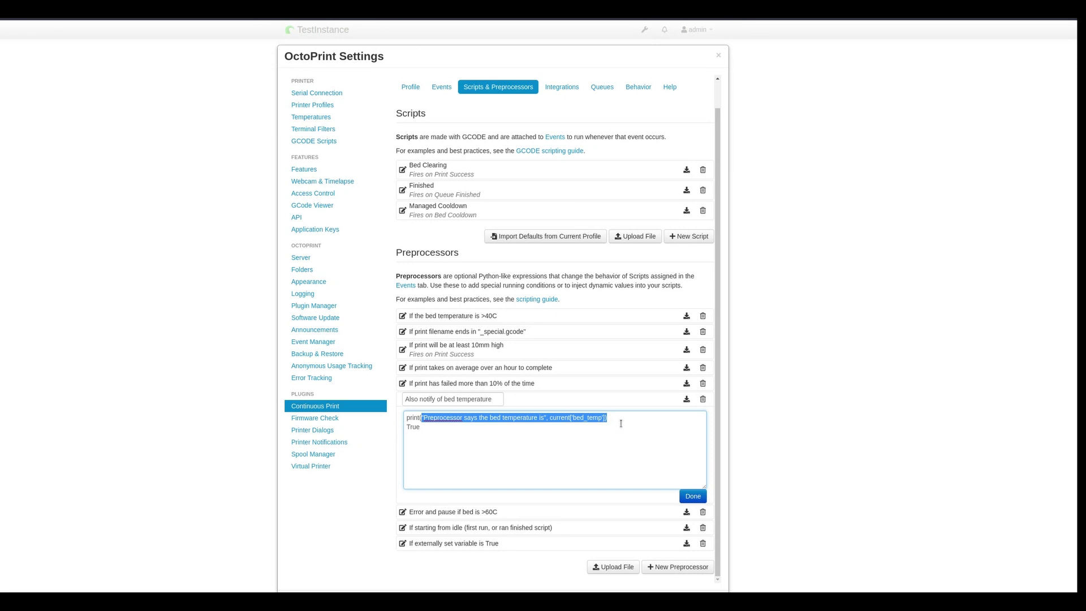
left_click(552, 454)
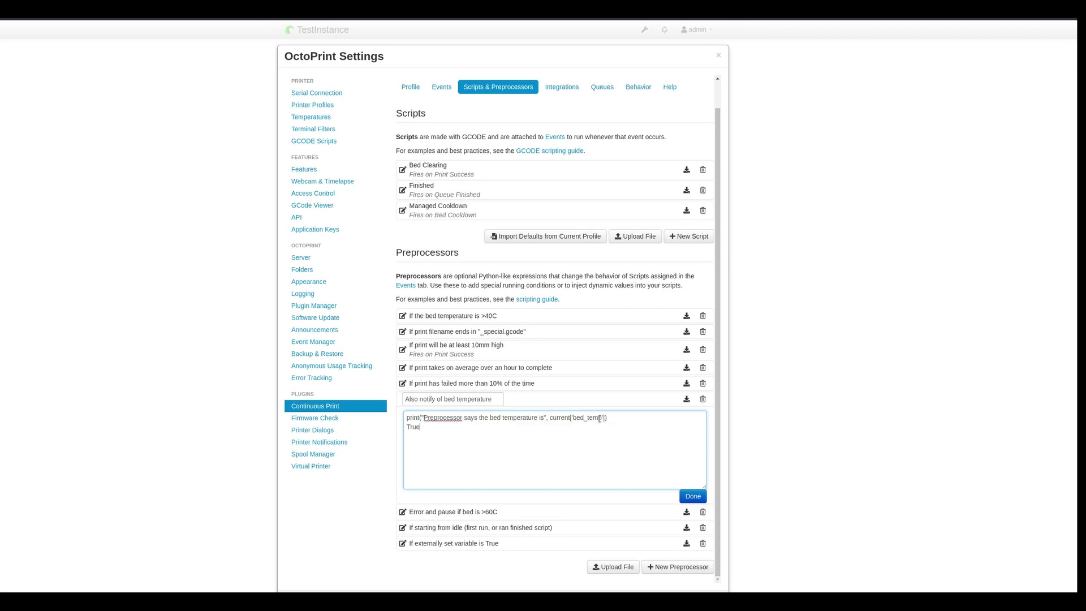
left_click_drag(603, 418, 548, 419)
left_click(608, 434)
key("ctrl+a")
left_click(485, 448)
left_click(693, 496)
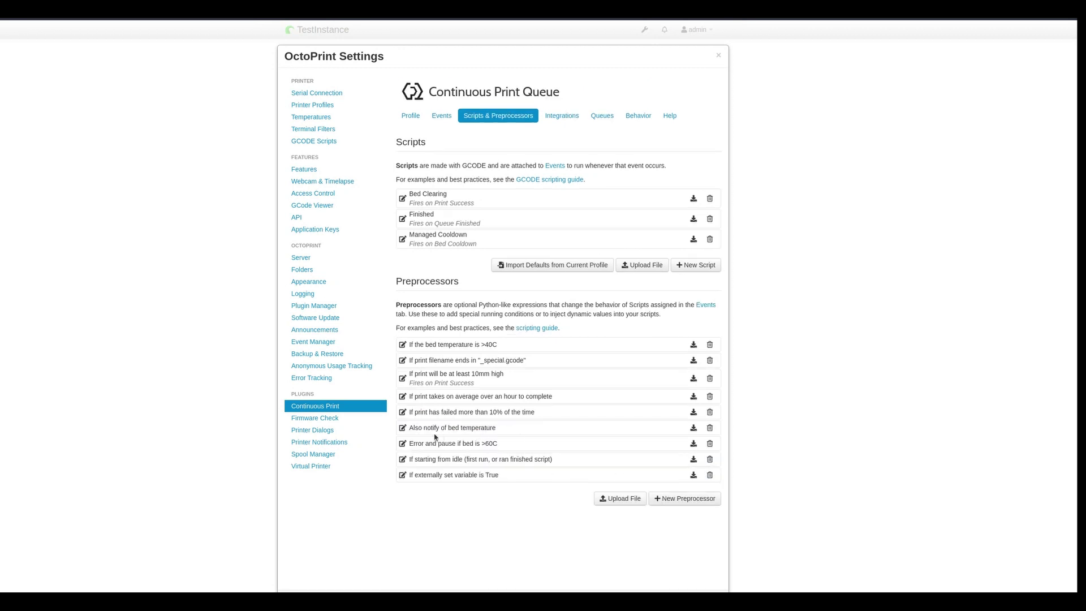
- Review the code of the "Error and pause if bed is >60C" preprocessor
left_click(402, 444)
key("ctrl+a")
left_click(489, 475)
- Examine the "If externally set variable is True" preprocessor, covering its example web request URL and the external["testval"] condition
left_click(402, 475)
scroll(534, 521, "down", 2)
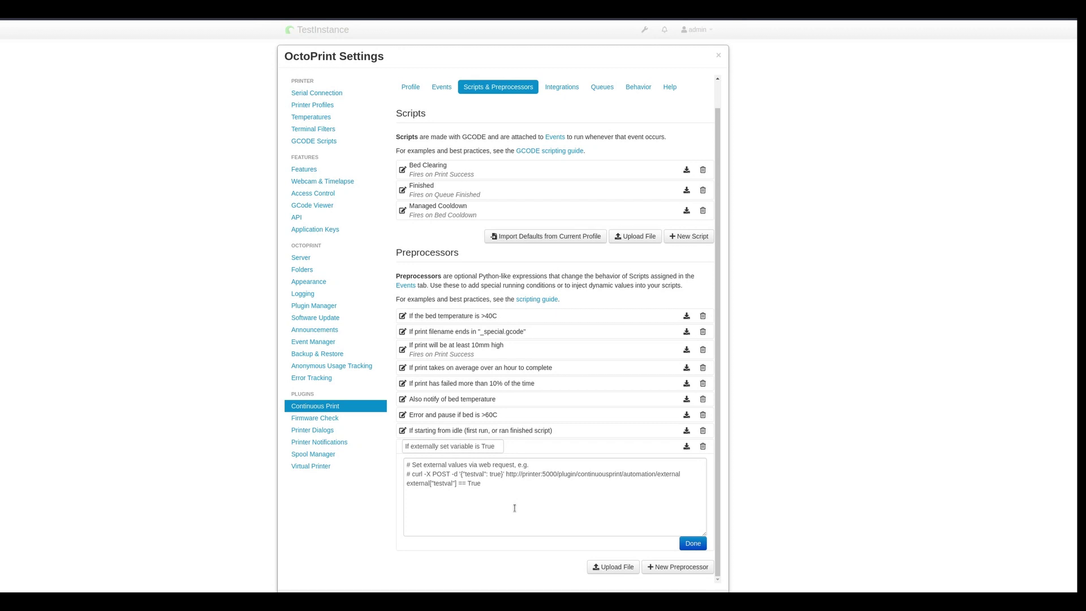
left_click_drag(681, 474, 562, 473)
left_click_drag(482, 483, 384, 487)
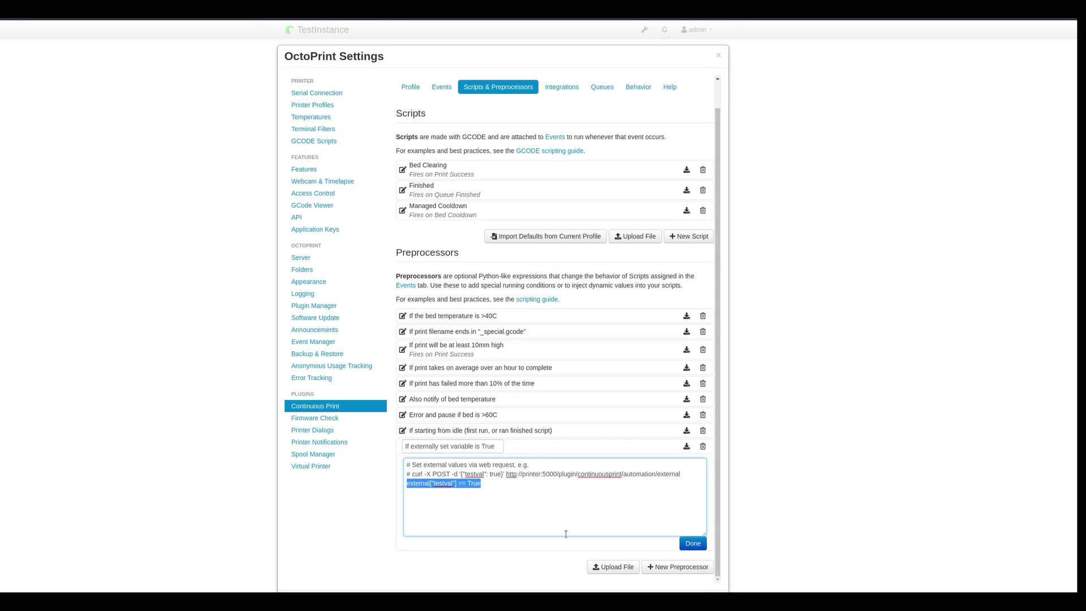
left_click(693, 543)
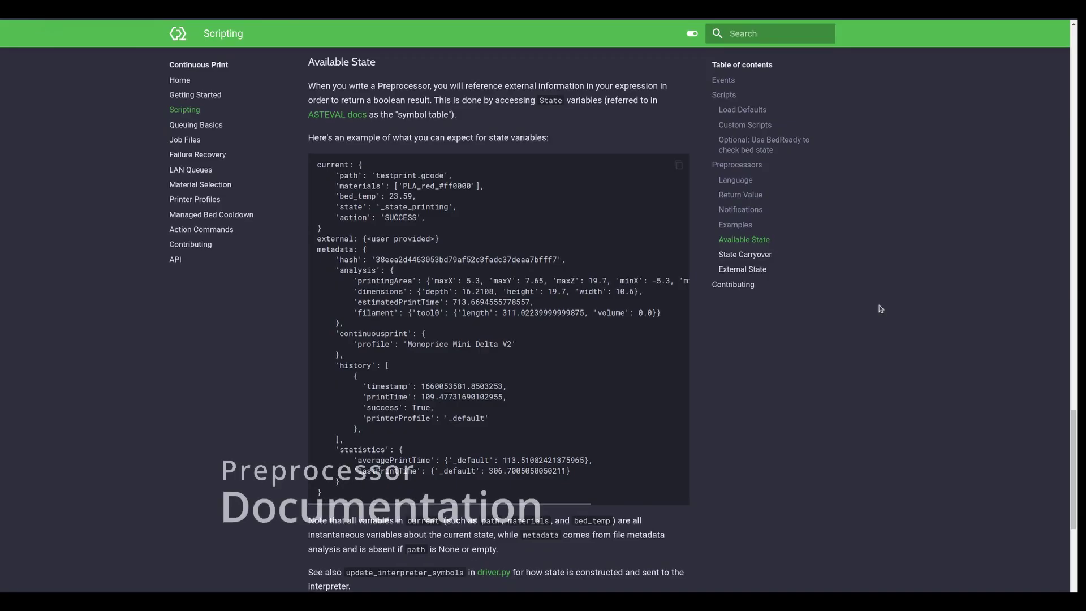
- Read the Available State example and the Notifications section of the Continuous Print scripting documentation
scroll(879, 305, "up", 2)
scroll(869, 338, "down", 1)
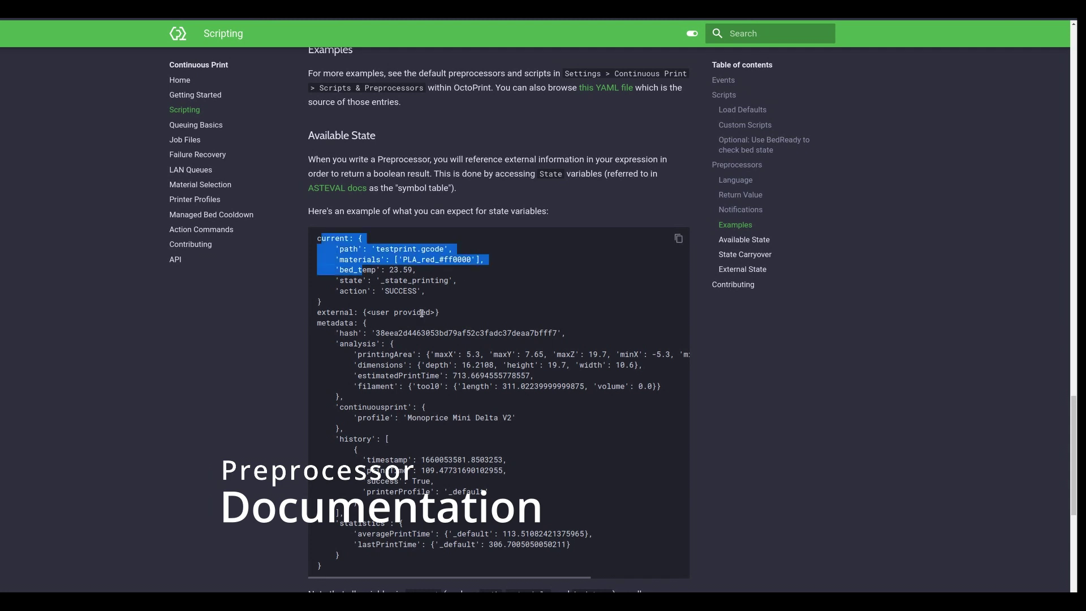
left_click_drag(320, 238, 559, 478)
scroll(559, 478, "up", 3)
scroll(564, 471, "up", 3)
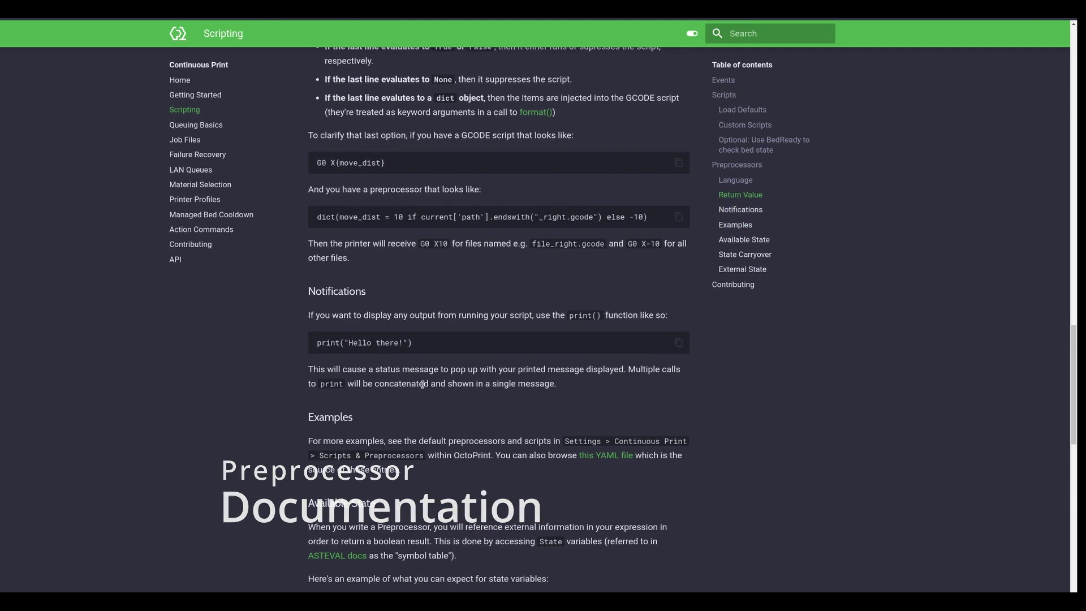
left_click_drag(309, 315, 406, 384)
scroll(595, 315, "up", 6)
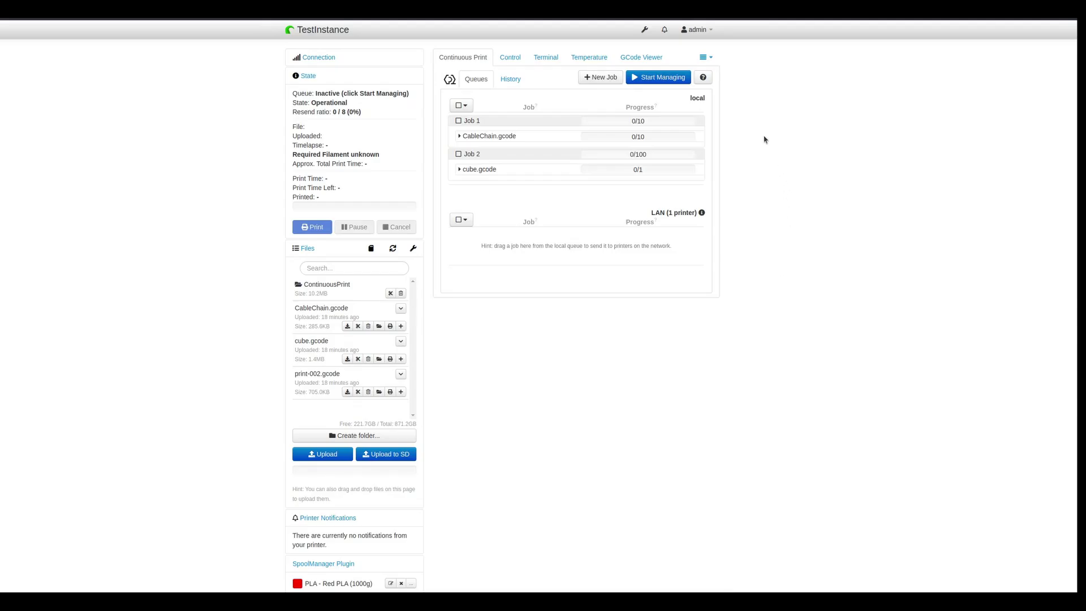
- Open the Continuous Print help in OctoPrint and look over its documentation, issue reporting, feedback and donation information
left_click(707, 81)
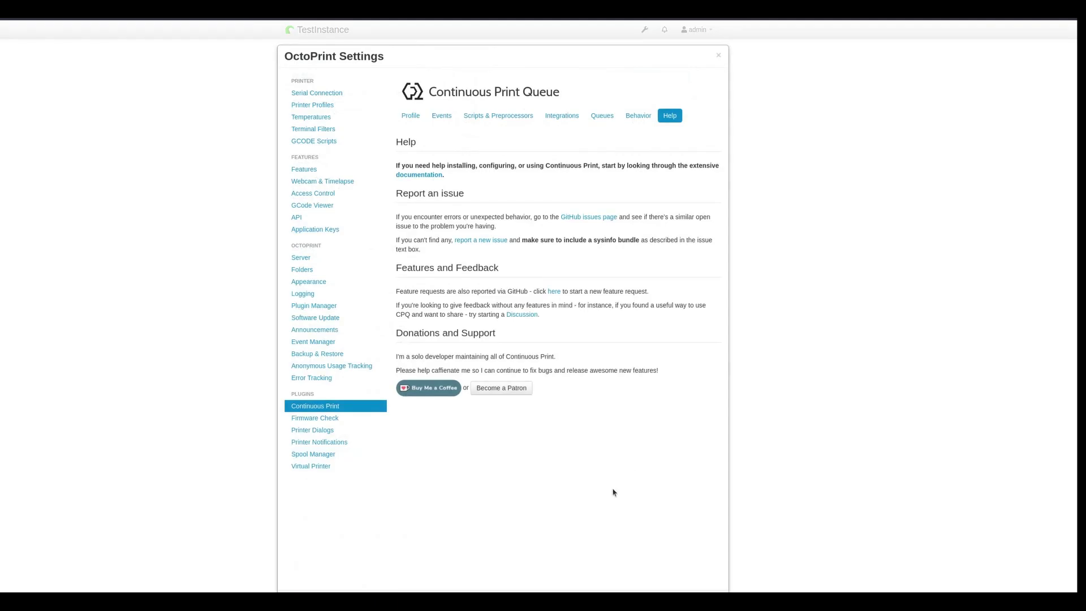
left_click_drag(566, 337, 594, 209)
left_click(685, 339)
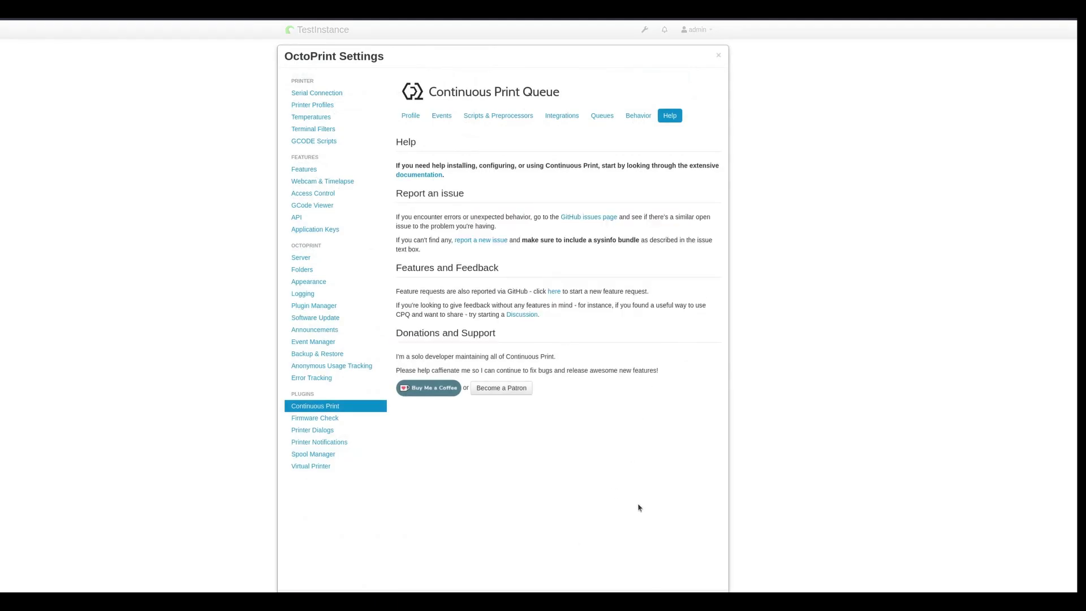